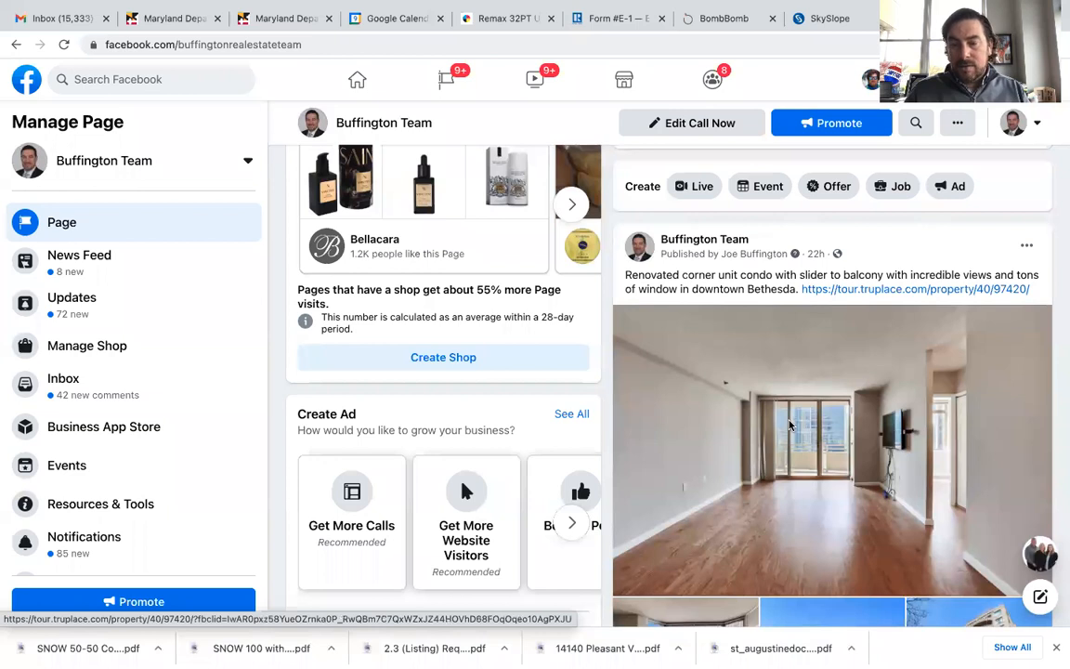
Step: Browse the page's recent listing post and view its first photo
scroll(789, 426, down, 2)
scroll(789, 425, down, 1)
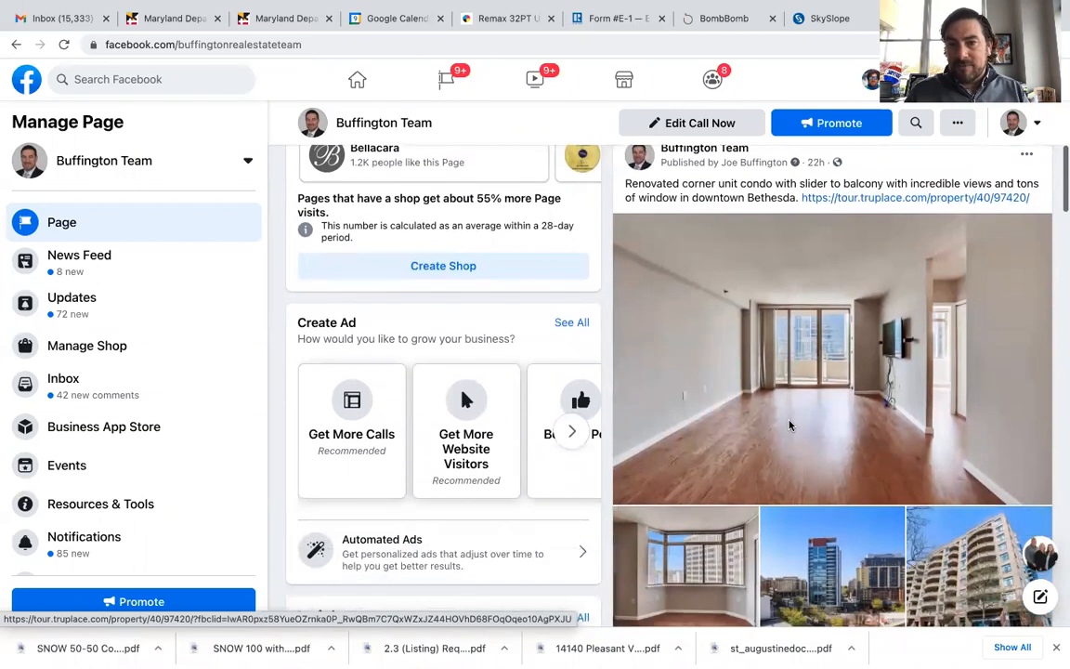
scroll(789, 425, up, 1)
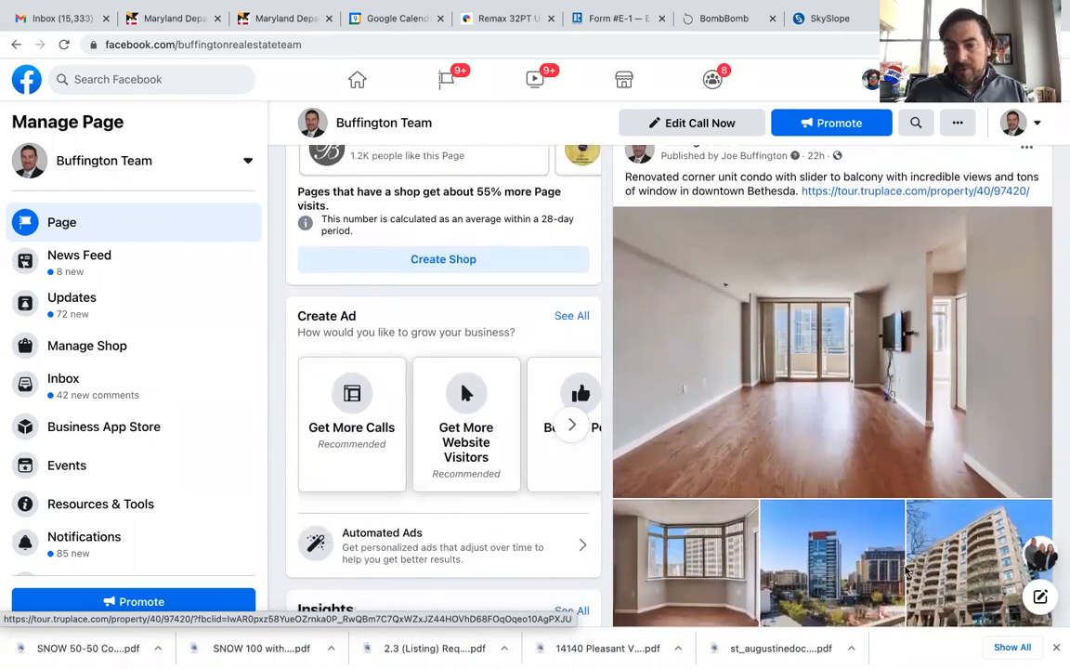
scroll(791, 363, up, 1)
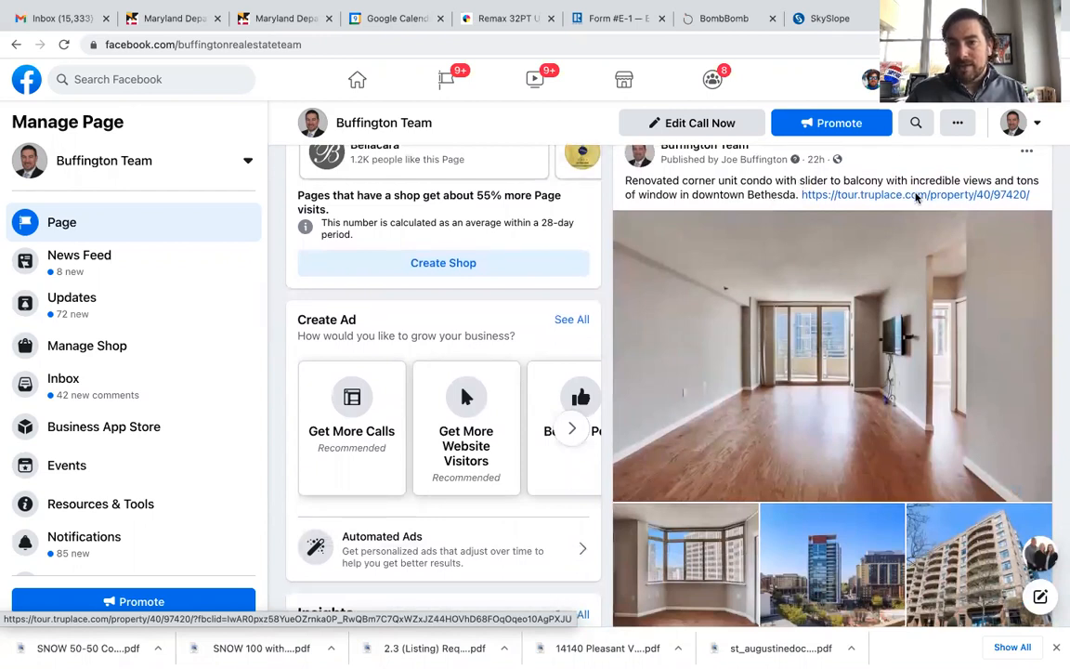
click(888, 227)
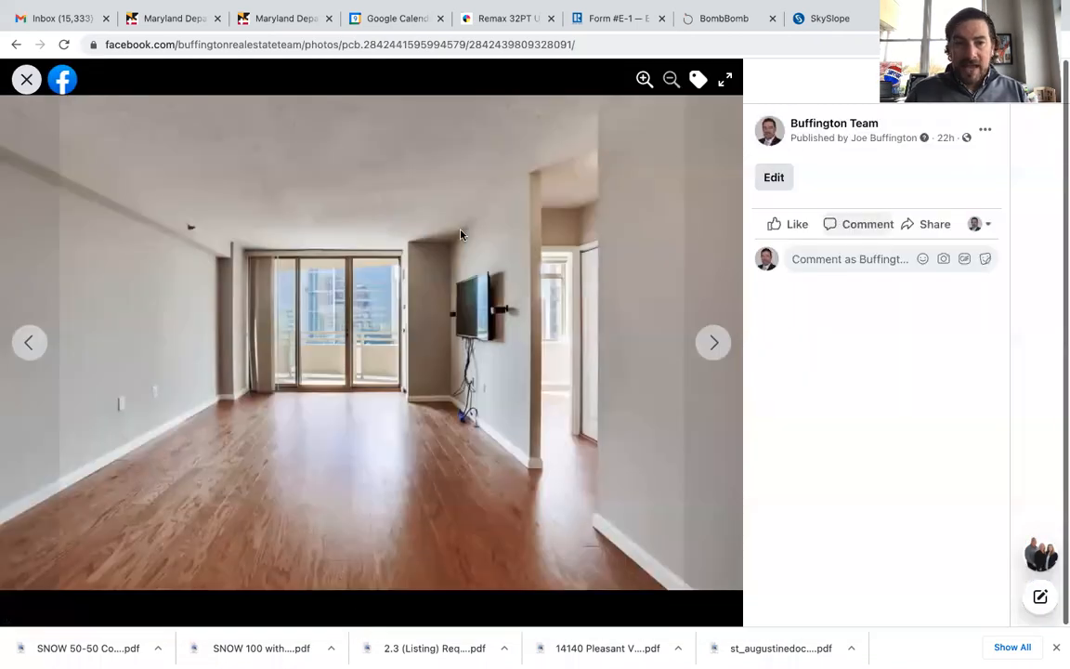
click(26, 79)
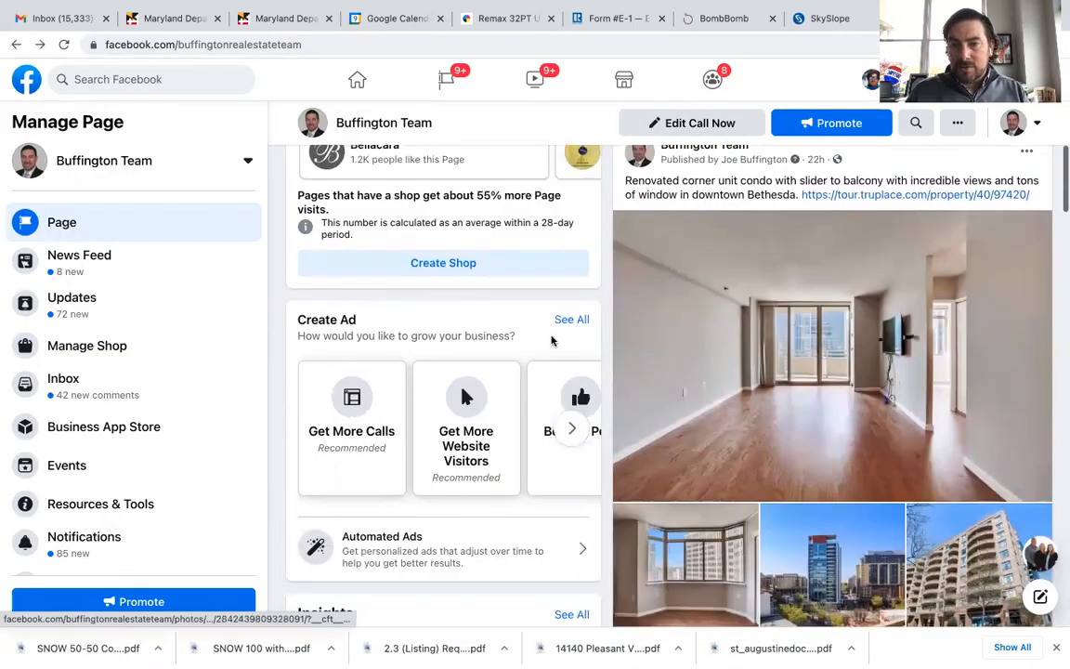
scroll(695, 370, up, 4)
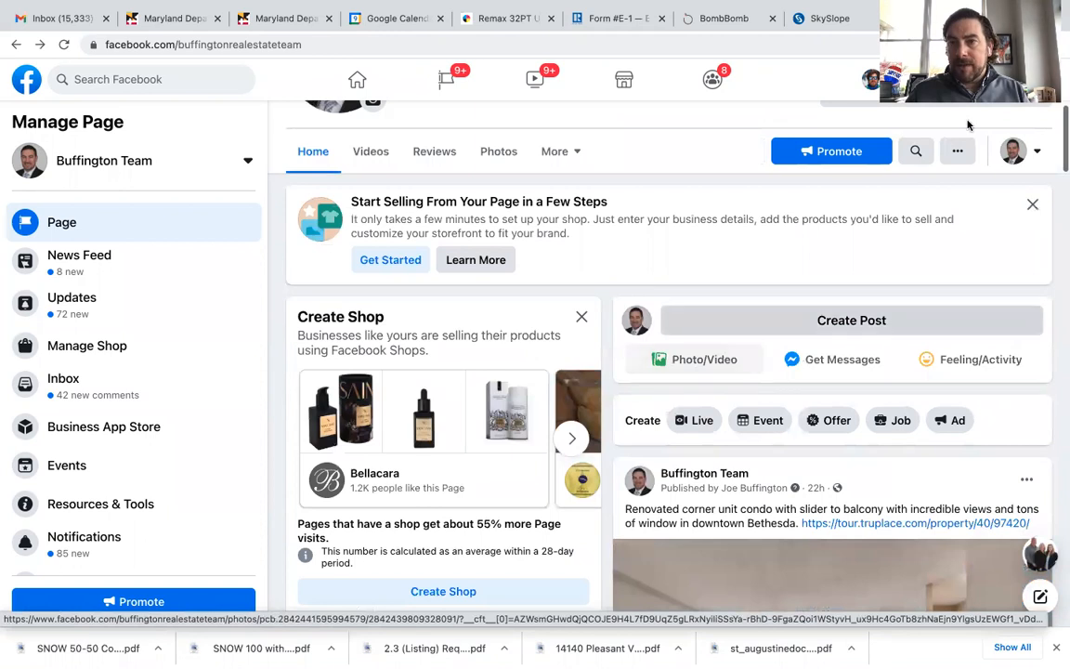
Step: Open Ads Manager by going to facebook.com/ads in a new tab
key(ctrl+t)
text(f)
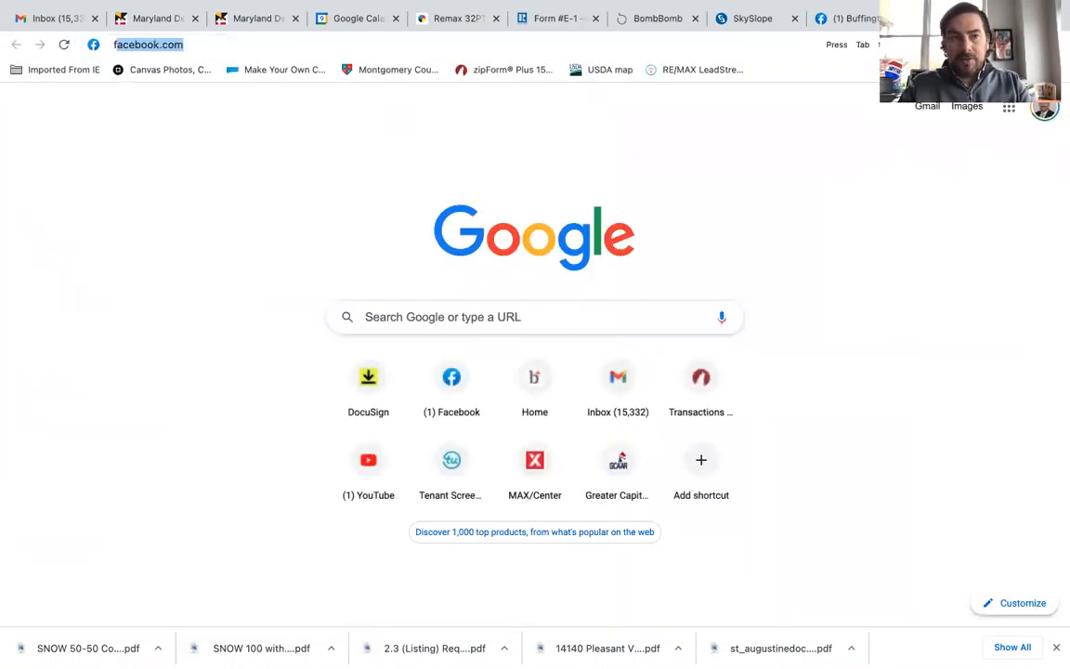
text(acebook.com/)
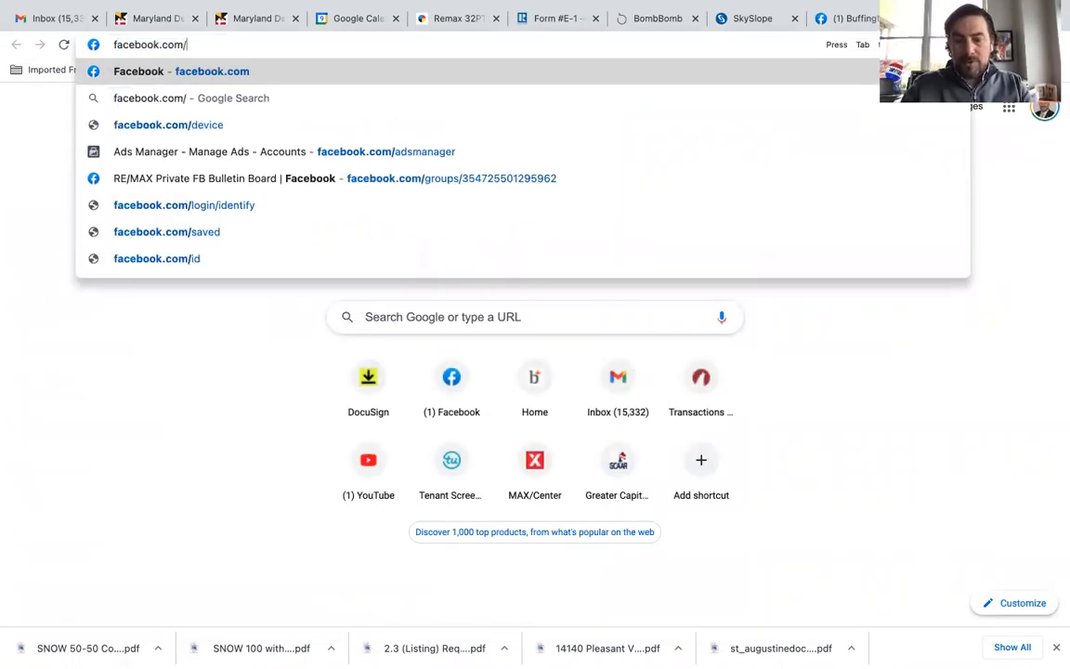
text(ads)
key(Return)
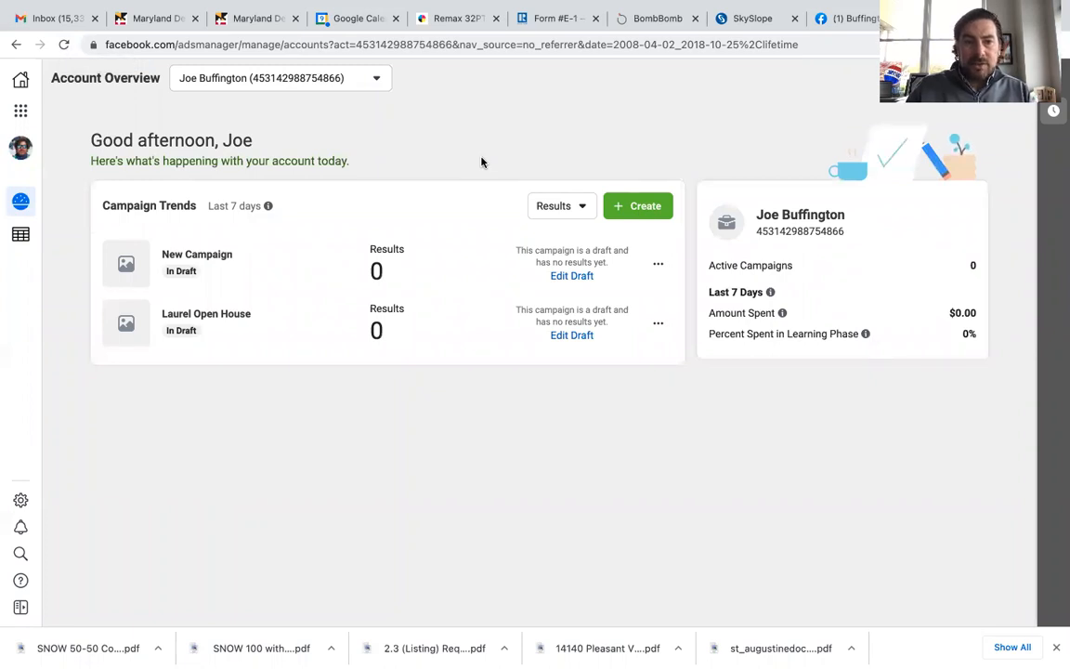
Step: Go to the campaigns list and create a new campaign with the Engagement objective and Post engagement type
click(21, 111)
click(110, 158)
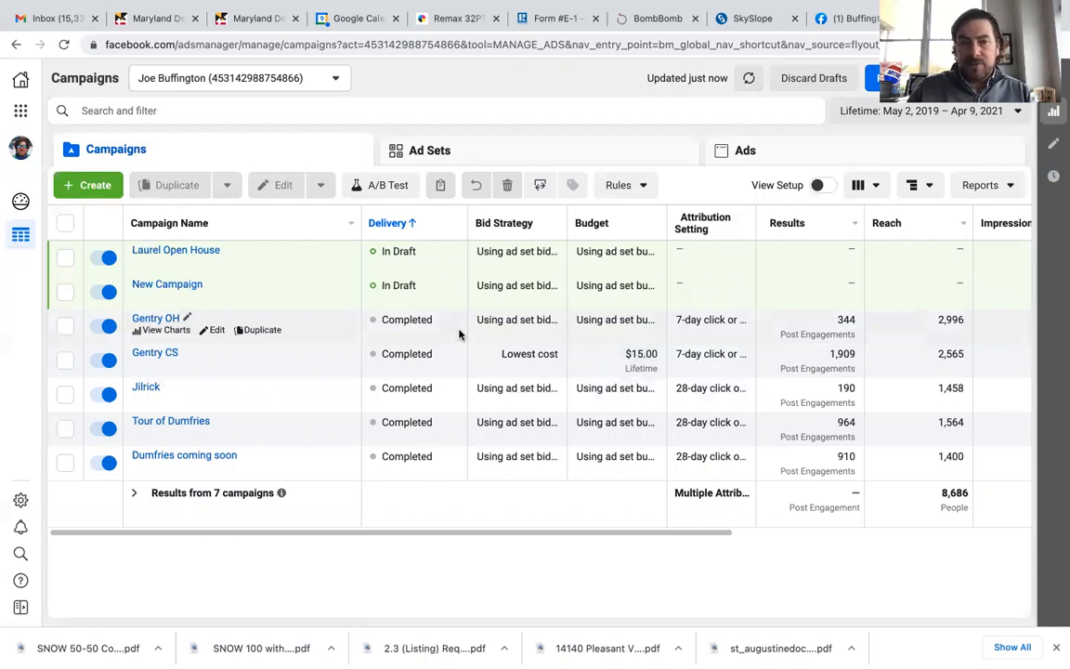
click(98, 185)
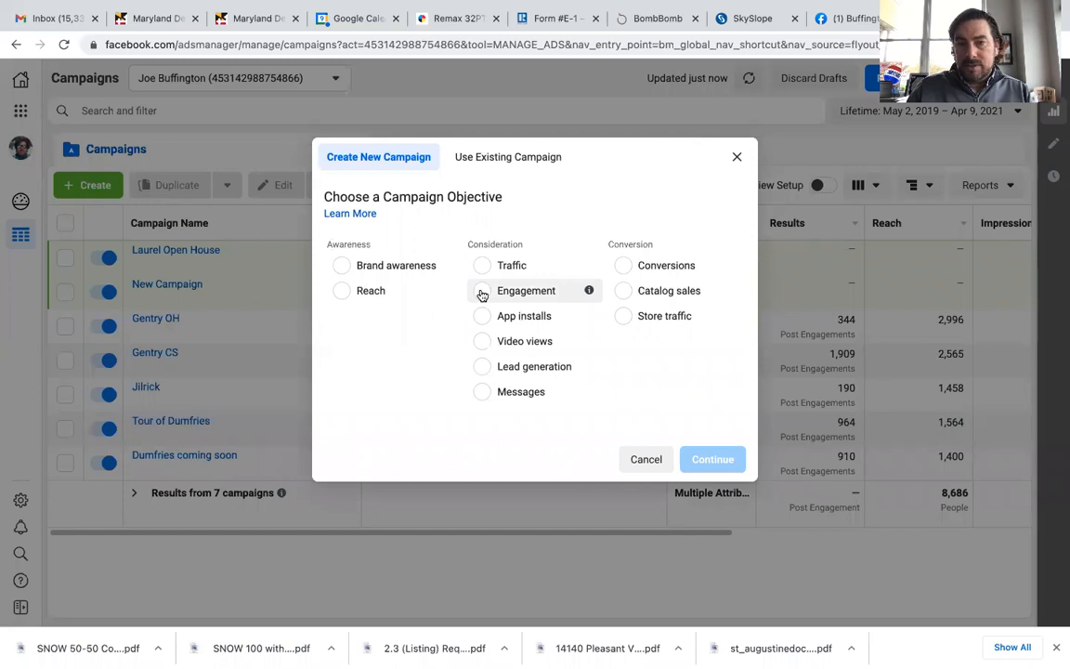
click(482, 295)
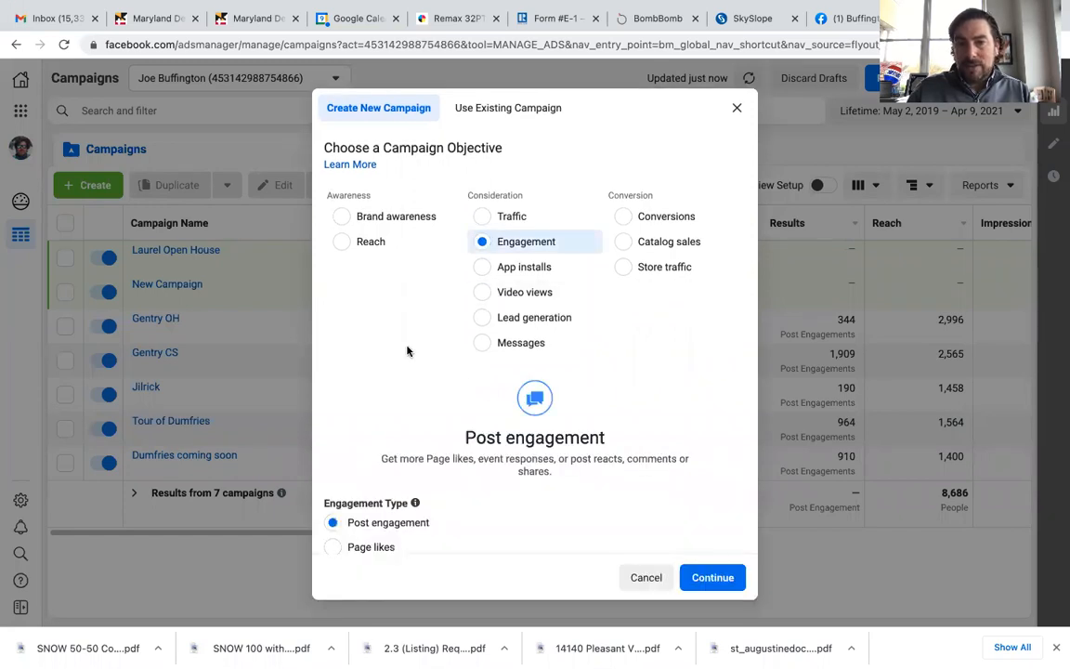
scroll(407, 351, down, 2)
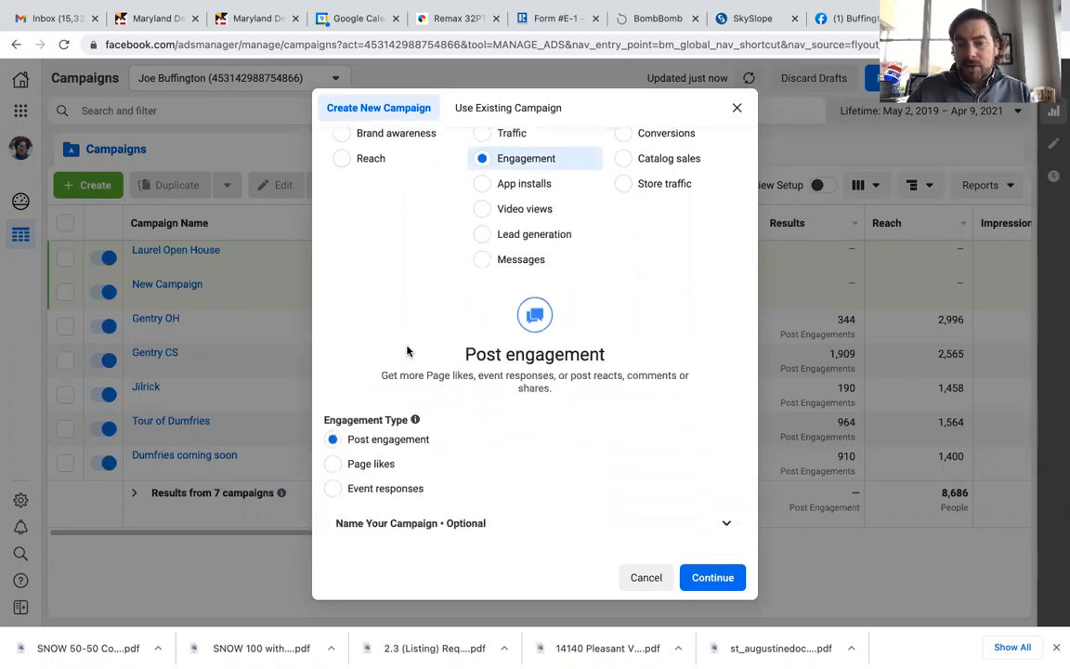
scroll(409, 350, up, 1)
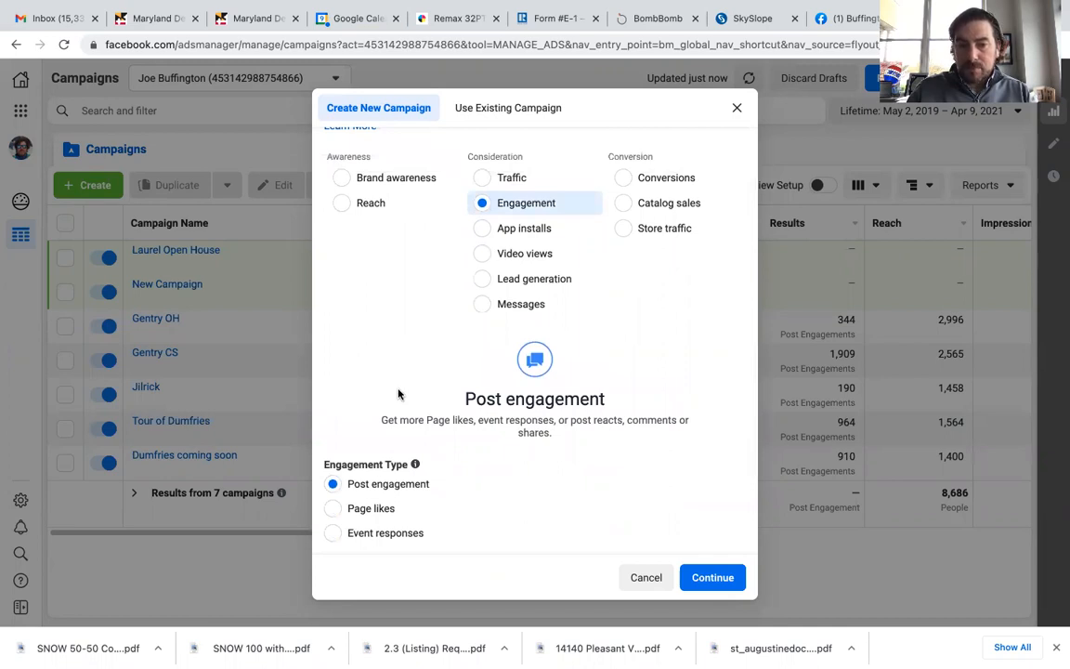
click(704, 577)
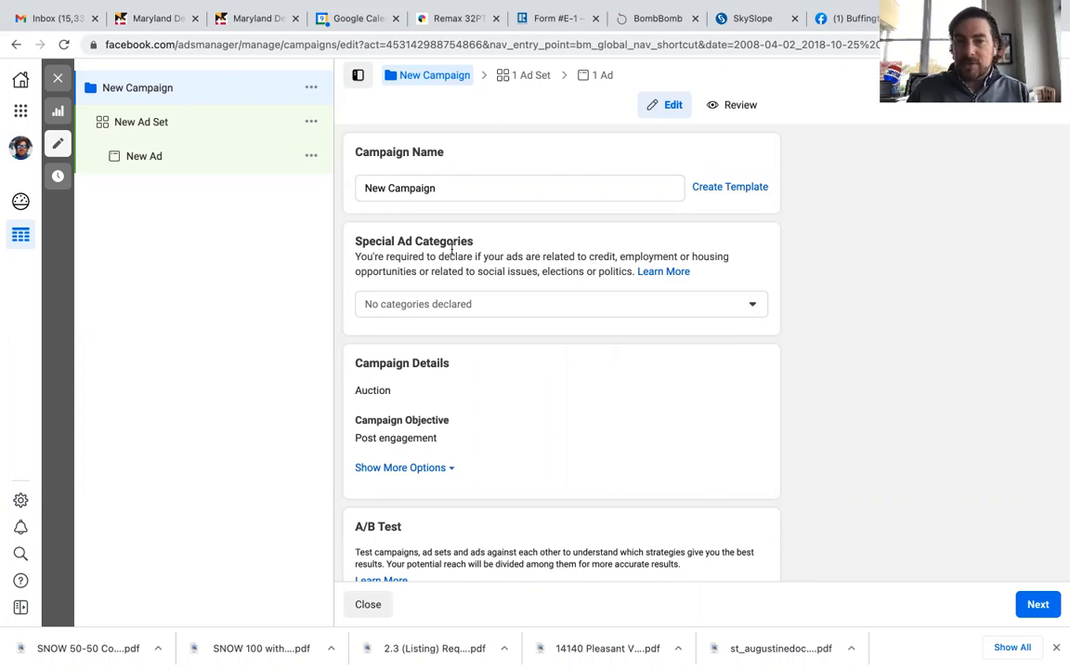
Step: Declare Housing as the campaign's special ad category
drag(357, 239, 482, 243)
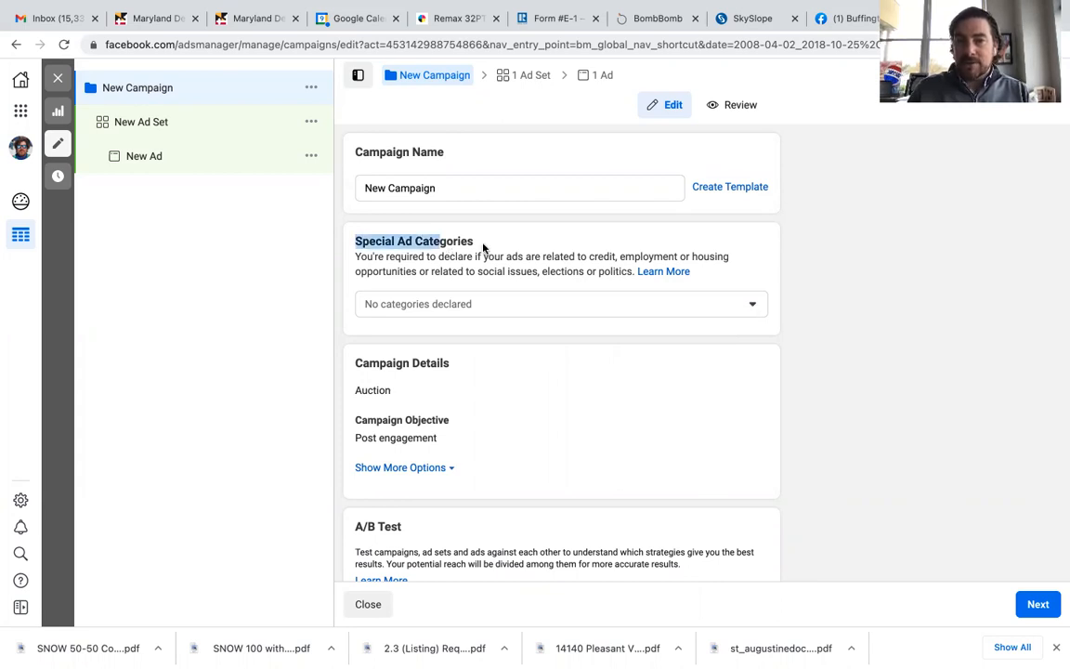
click(482, 243)
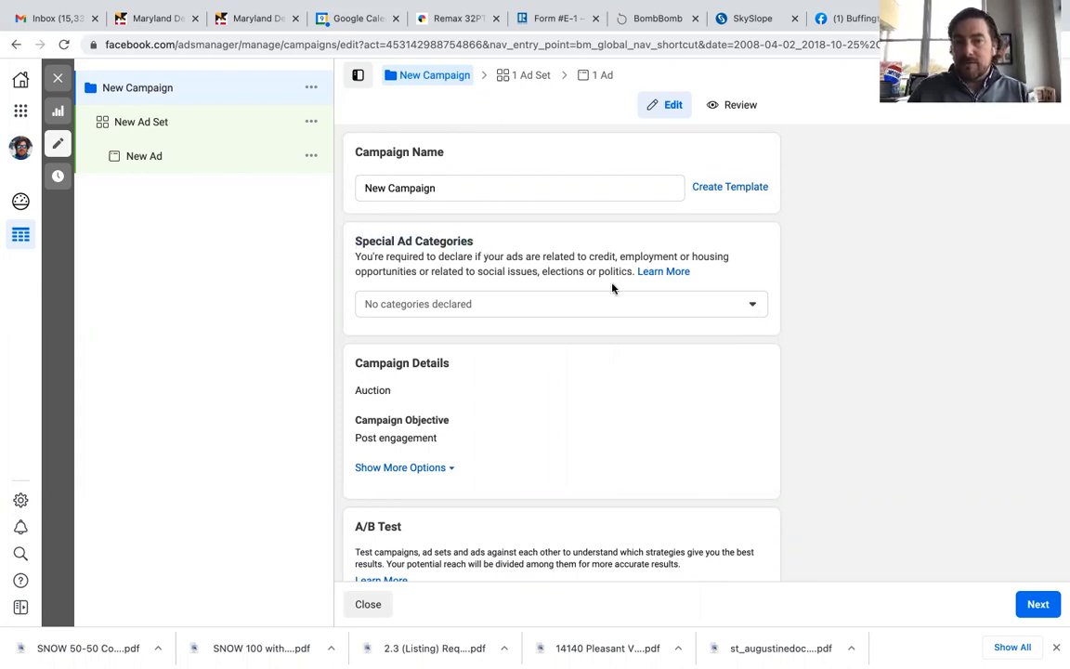
click(750, 304)
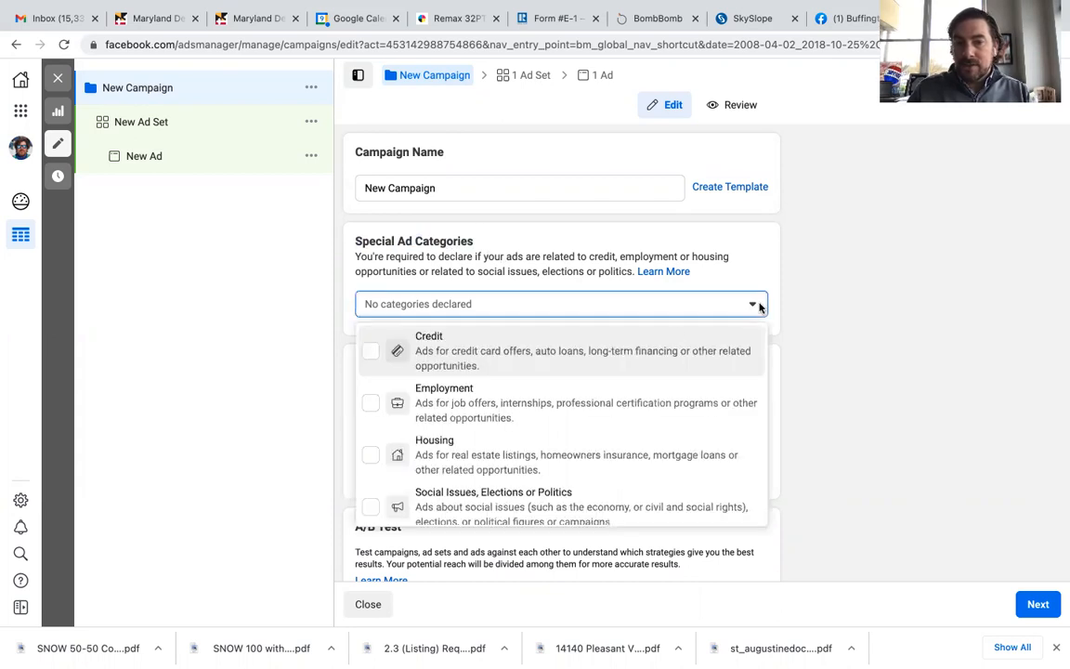
click(371, 454)
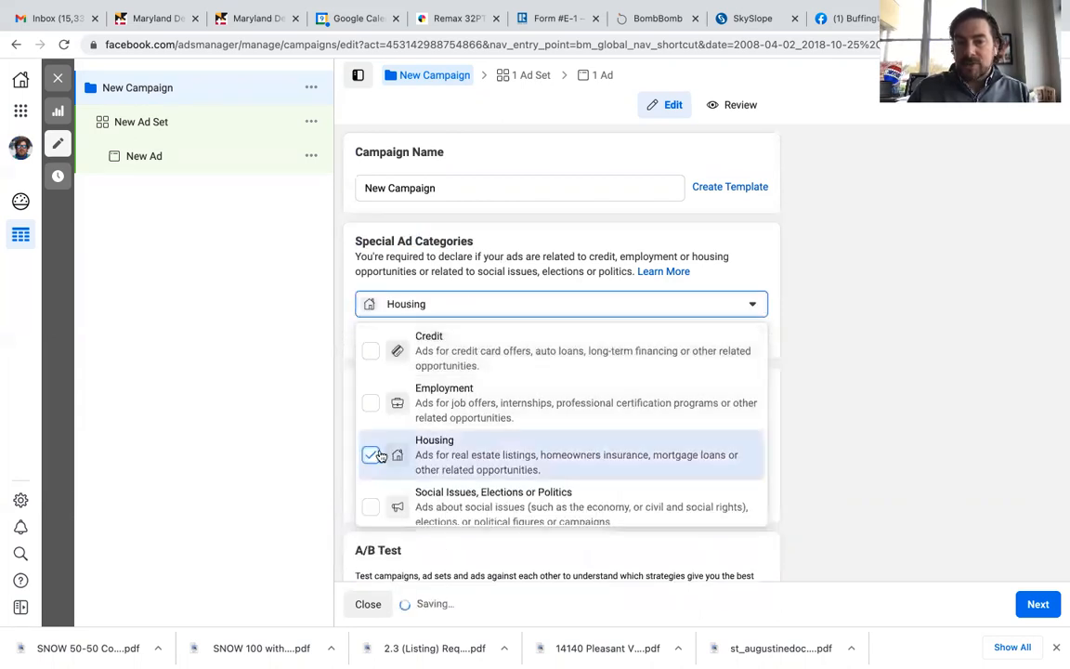
click(792, 300)
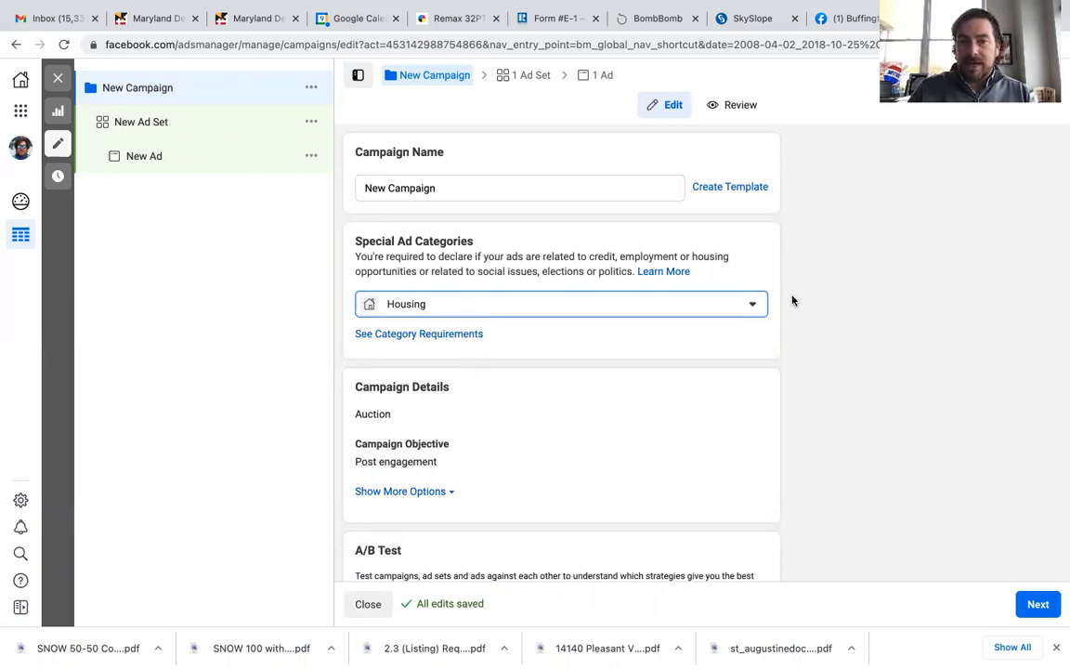
Step: Name the campaign Fairmont New Listing and continue to the ad set settings
triple_click(510, 188)
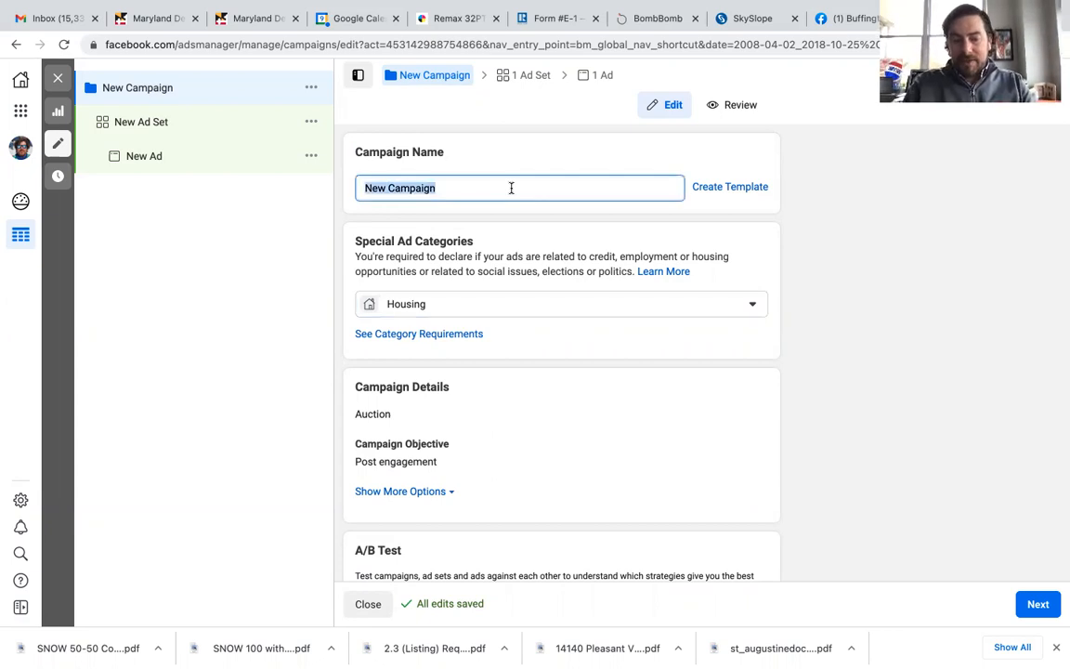
text(Fairm)
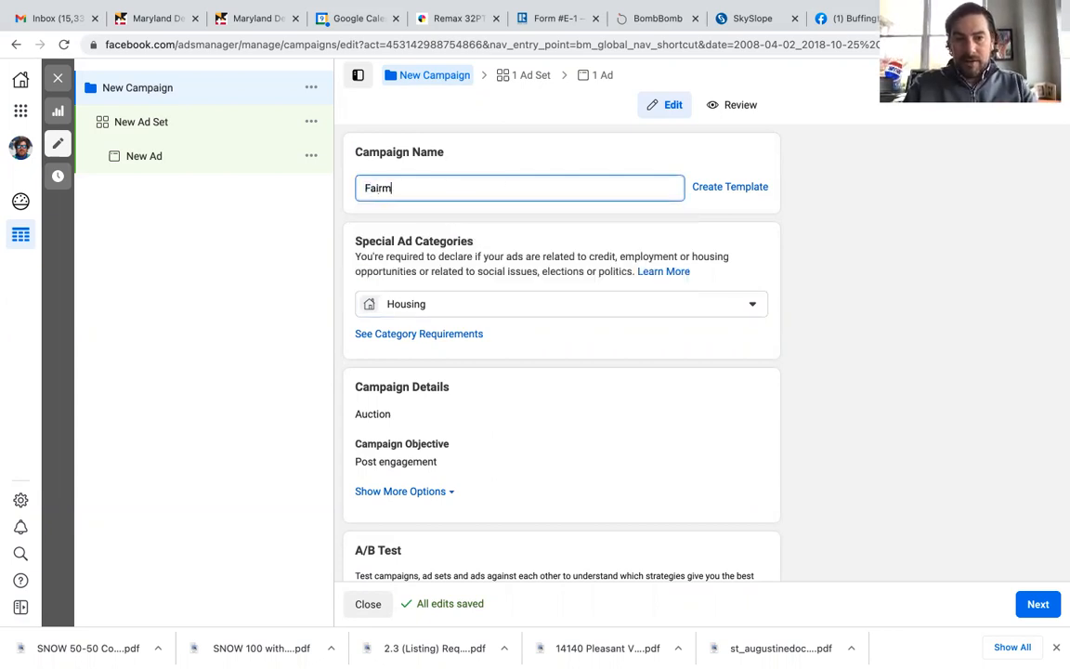
text(ont)
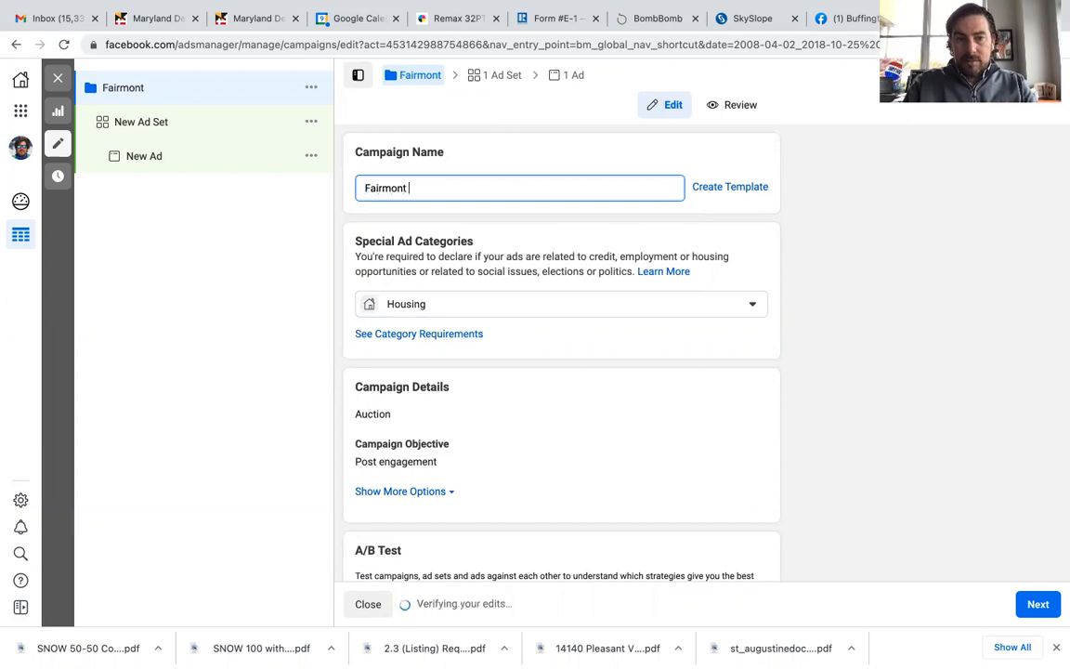
text( New Listing)
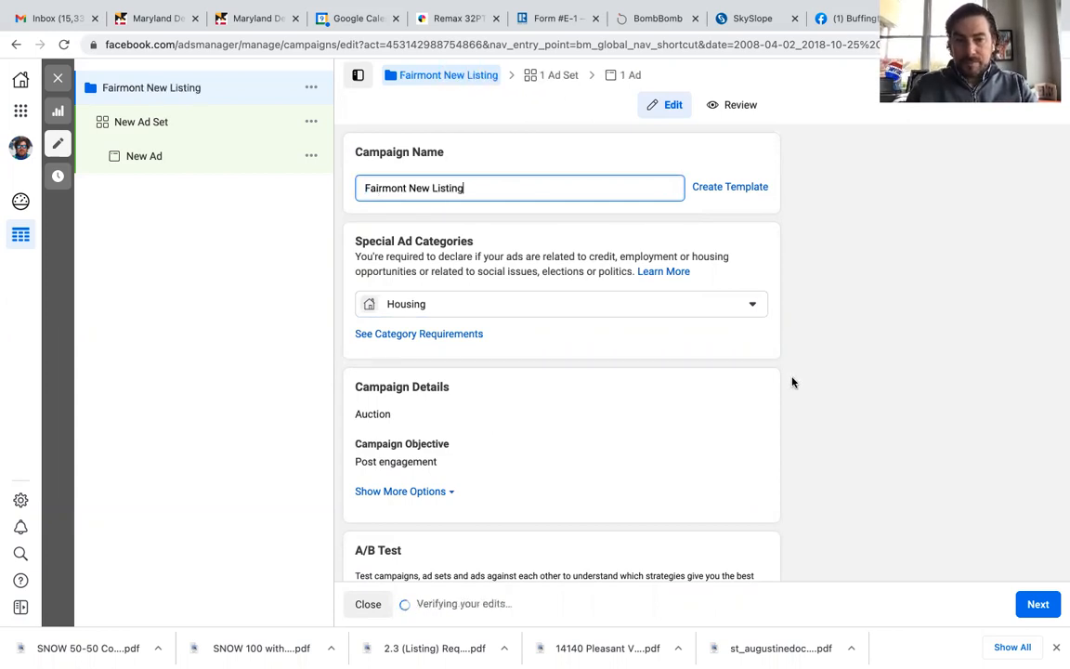
scroll(792, 382, down, 5)
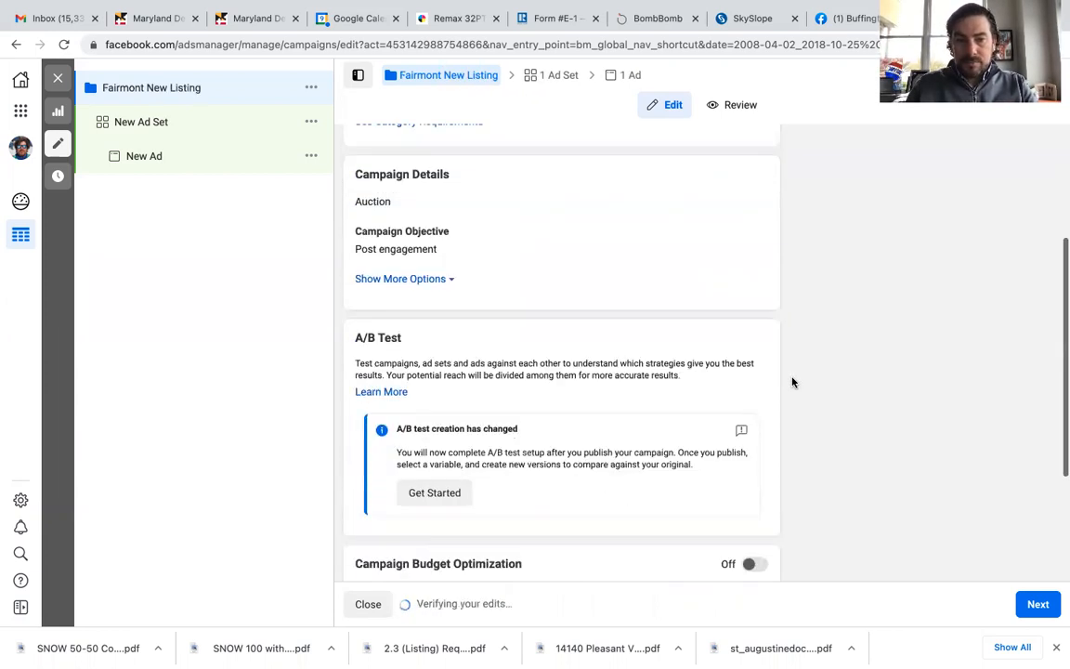
scroll(792, 382, down, 3)
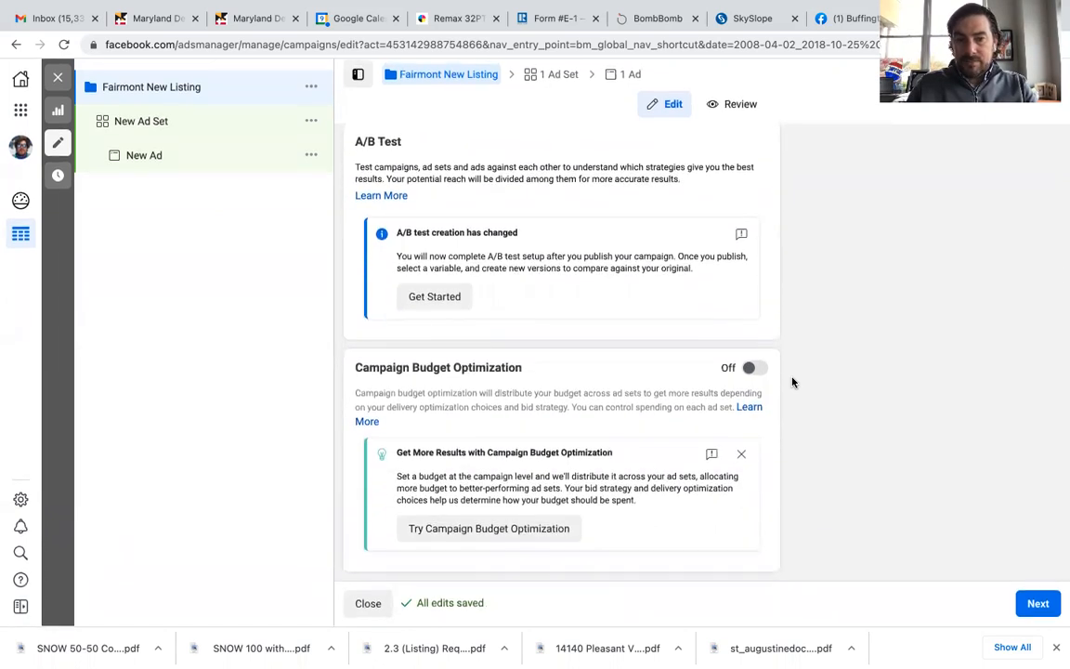
click(1037, 604)
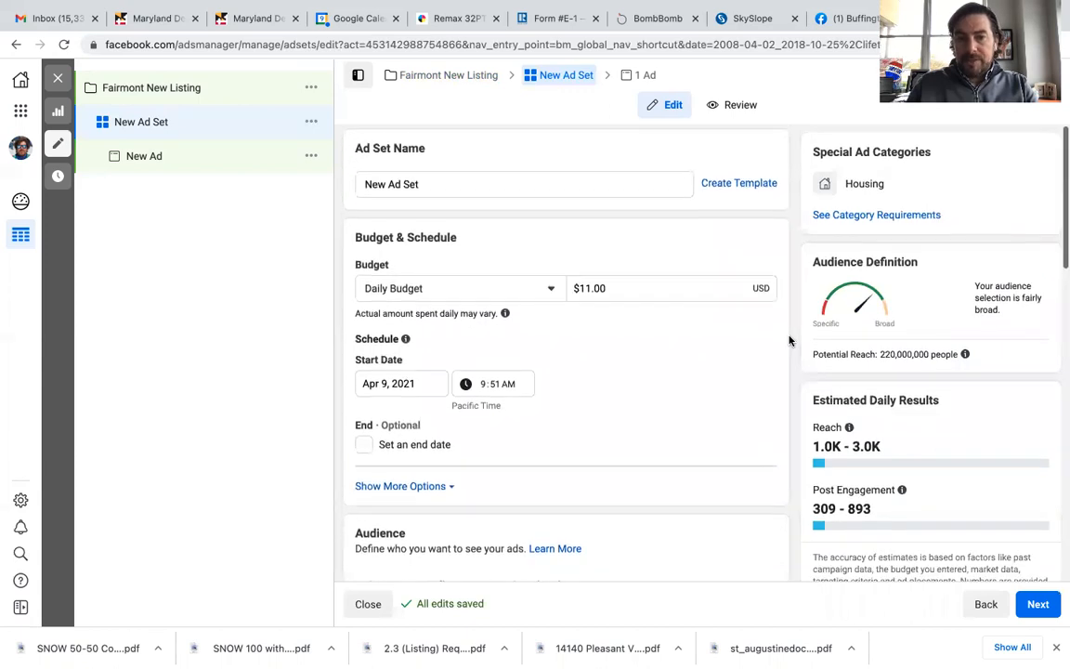
Step: Switch the ad set budget to a Lifetime Budget of $20.00
click(552, 292)
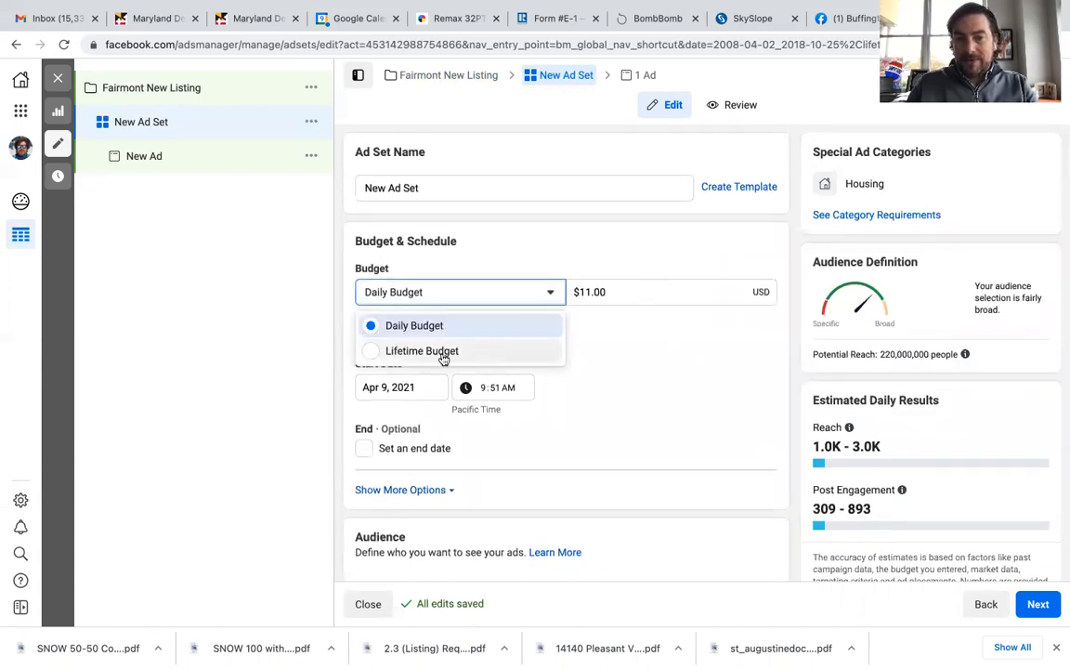
click(443, 358)
click(651, 291)
double_click(651, 291)
text(20)
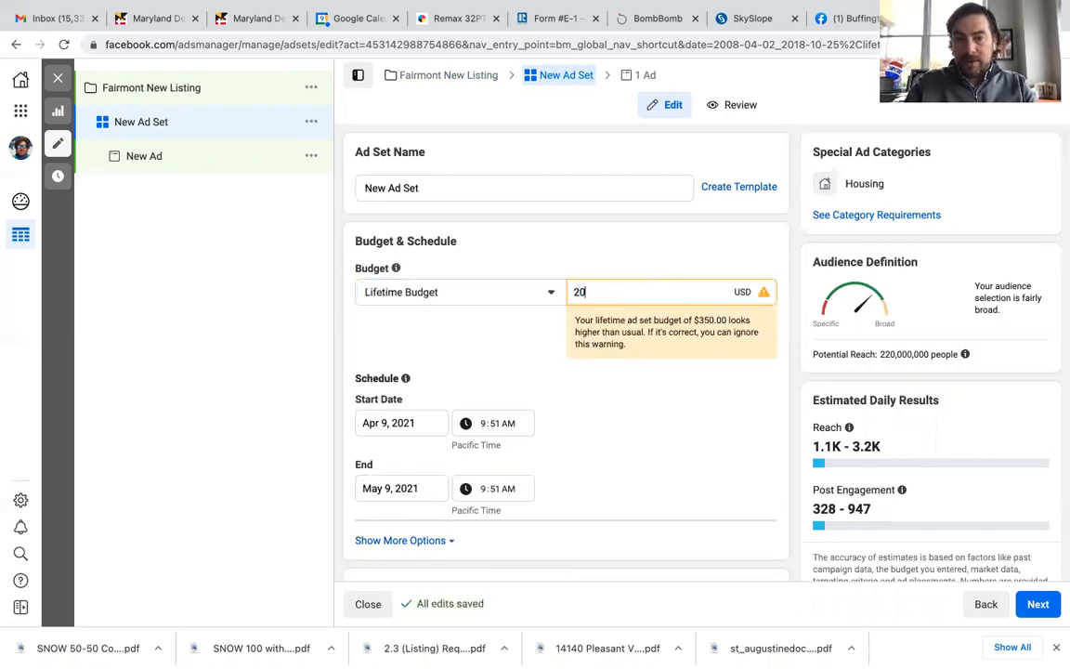
click(544, 348)
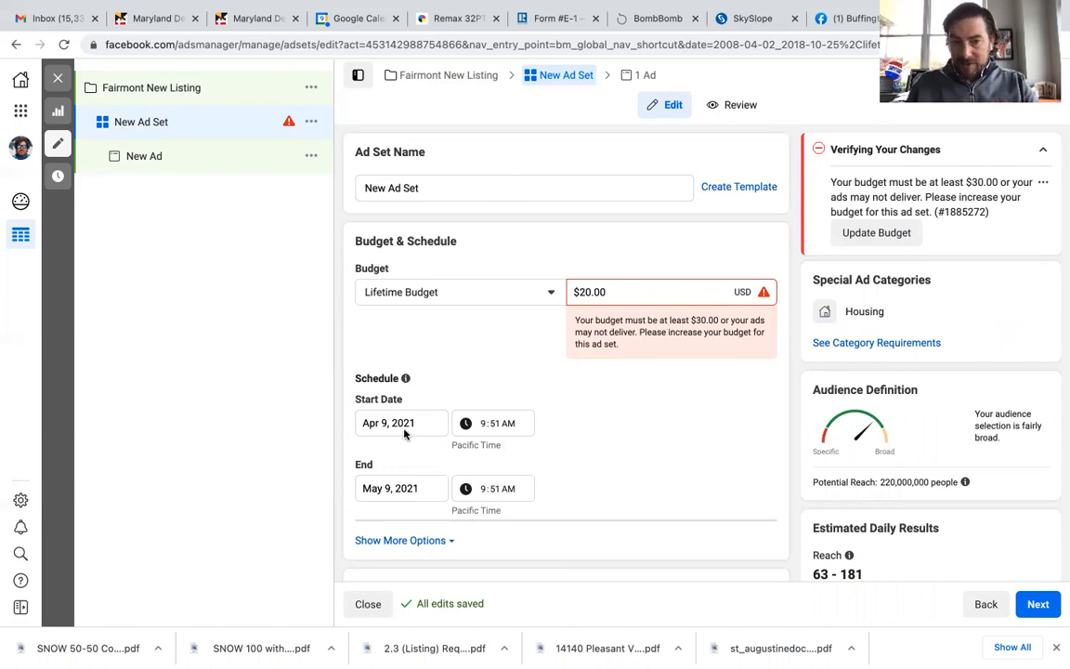
Step: Set the ad set's end date to April 11, 2021 and end time to 12:51 AM
click(377, 487)
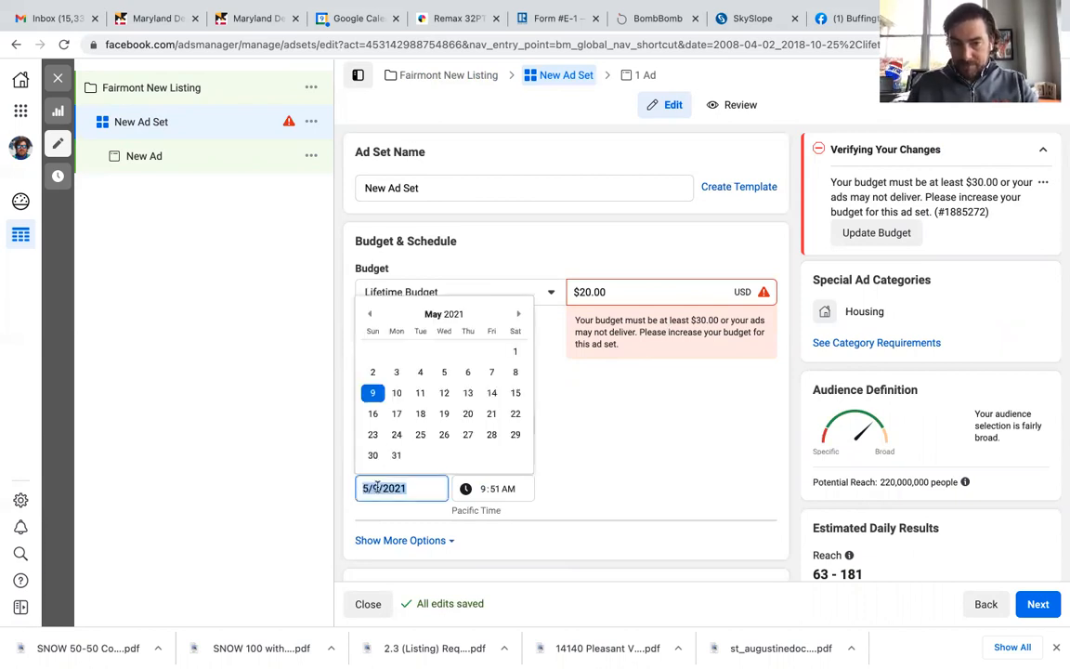
click(368, 316)
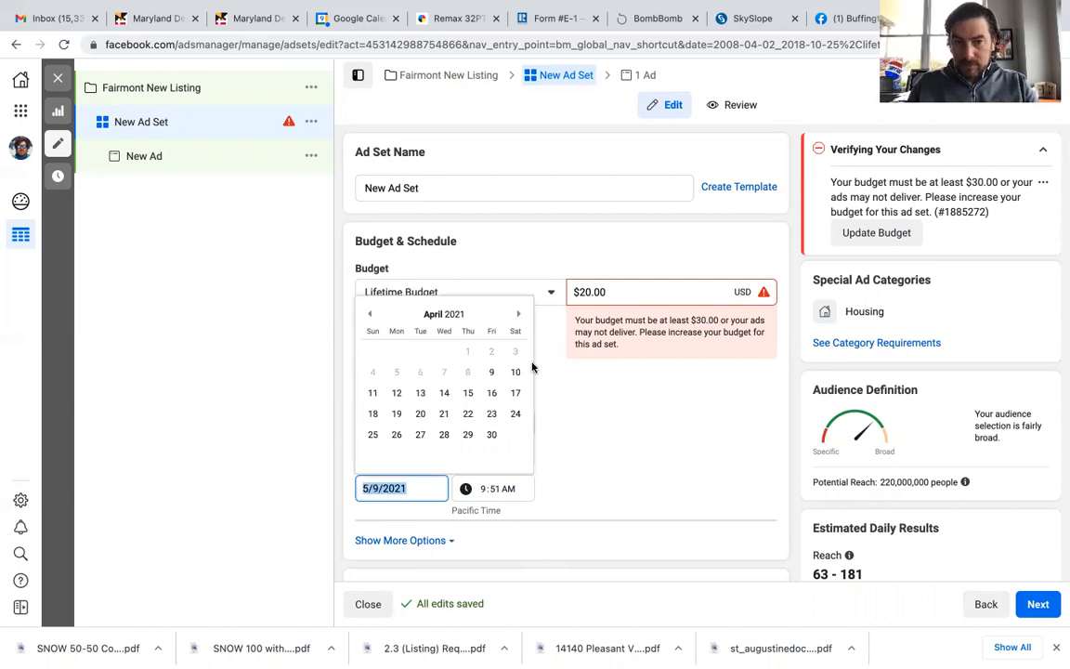
click(373, 394)
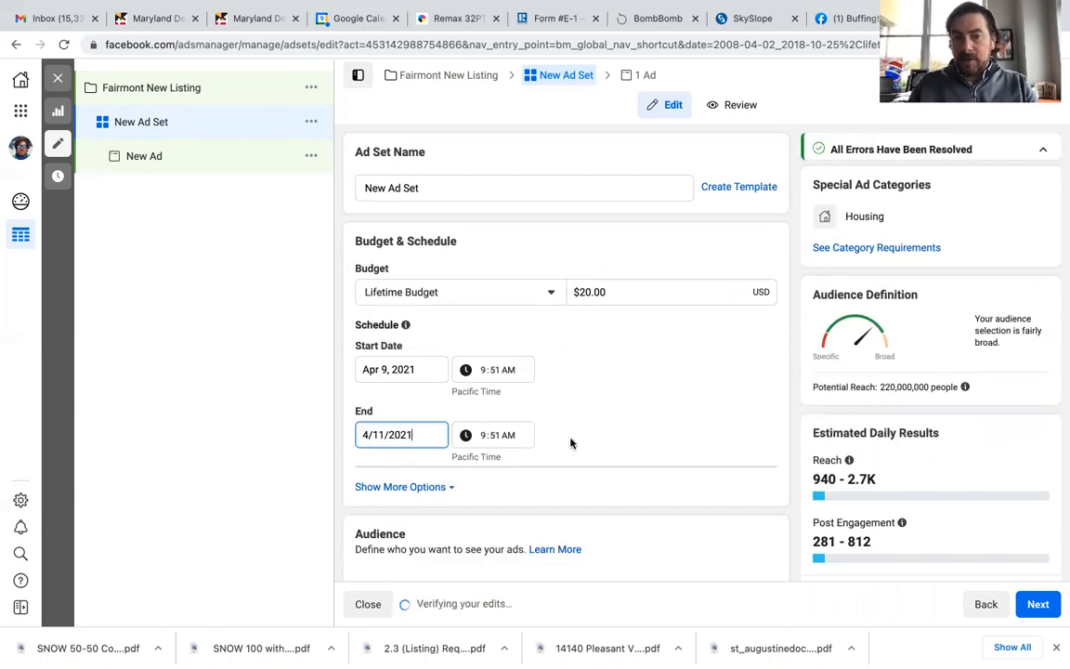
click(483, 436)
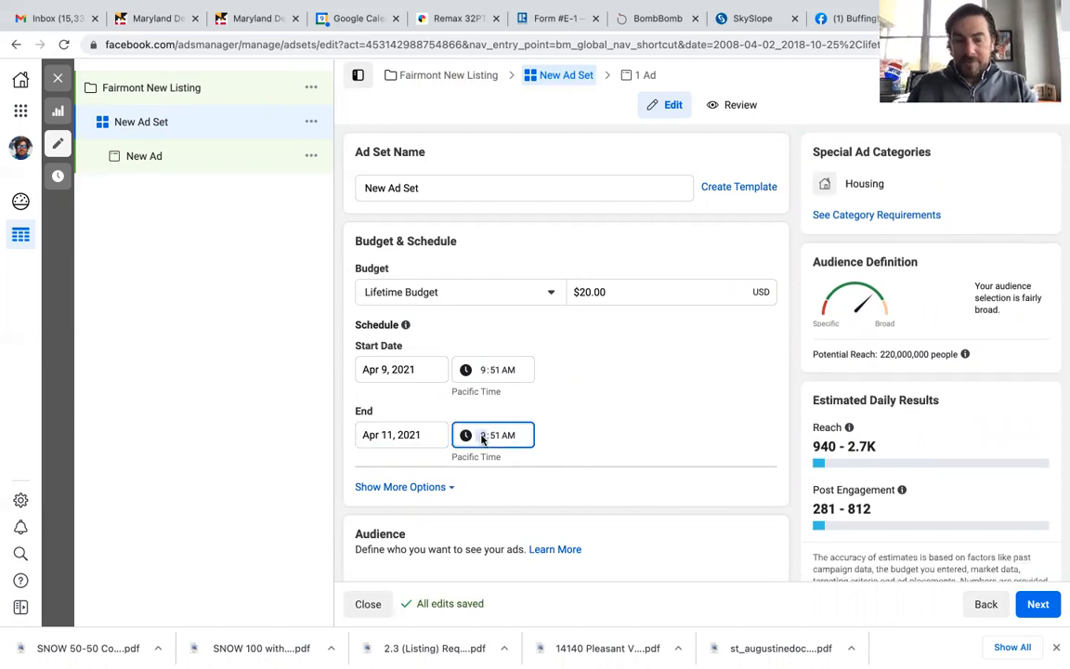
text(12)
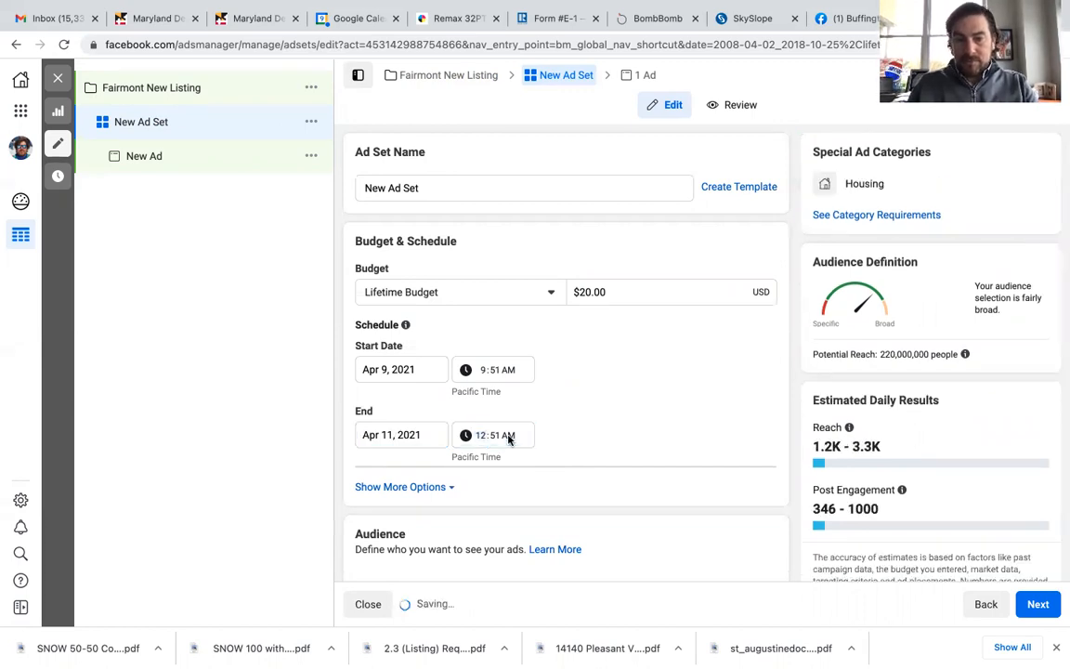
Step: Set the ad set's end time to 2:51 PM
click(623, 427)
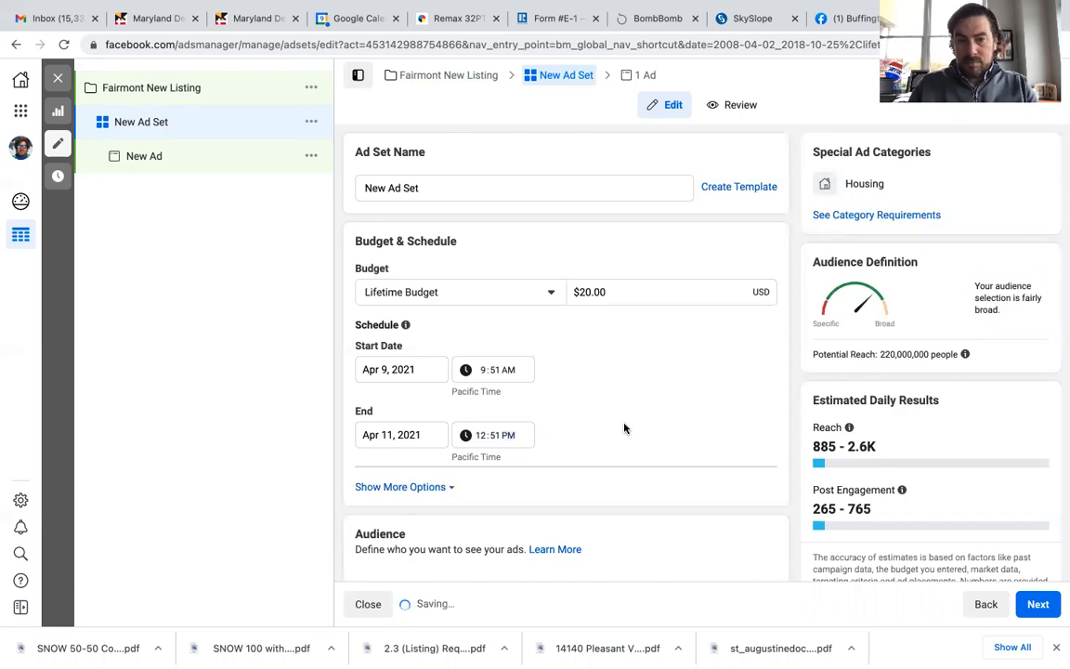
click(479, 439)
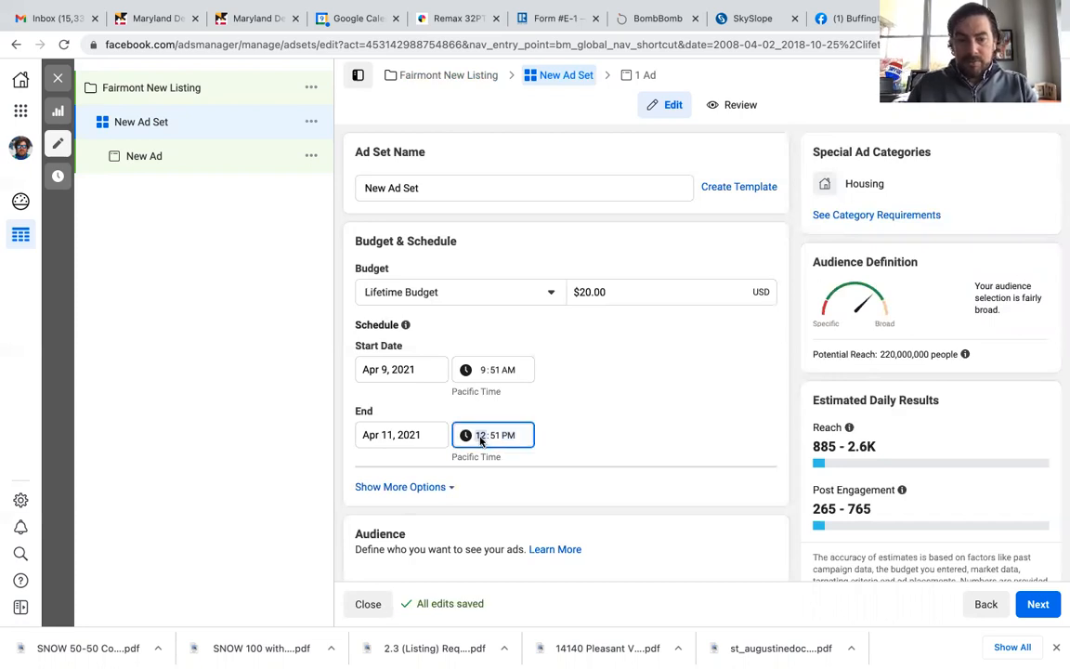
click(611, 418)
Step: Review the ad set's schedule and audience settings
scroll(611, 417, down, 2)
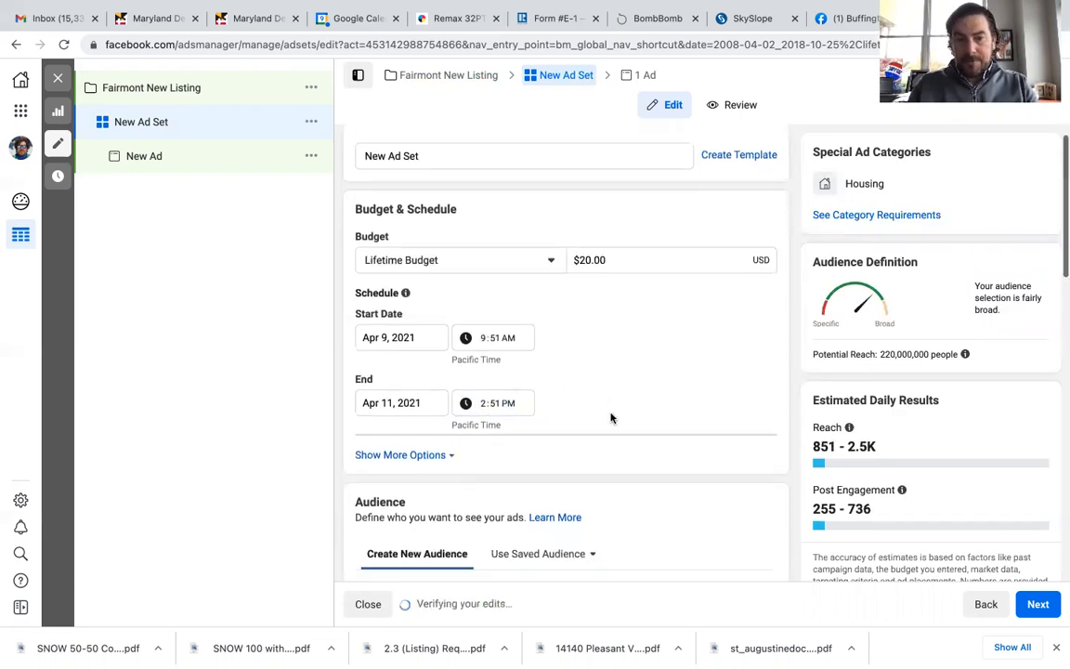
scroll(611, 418, down, 1)
scroll(611, 418, up, 3)
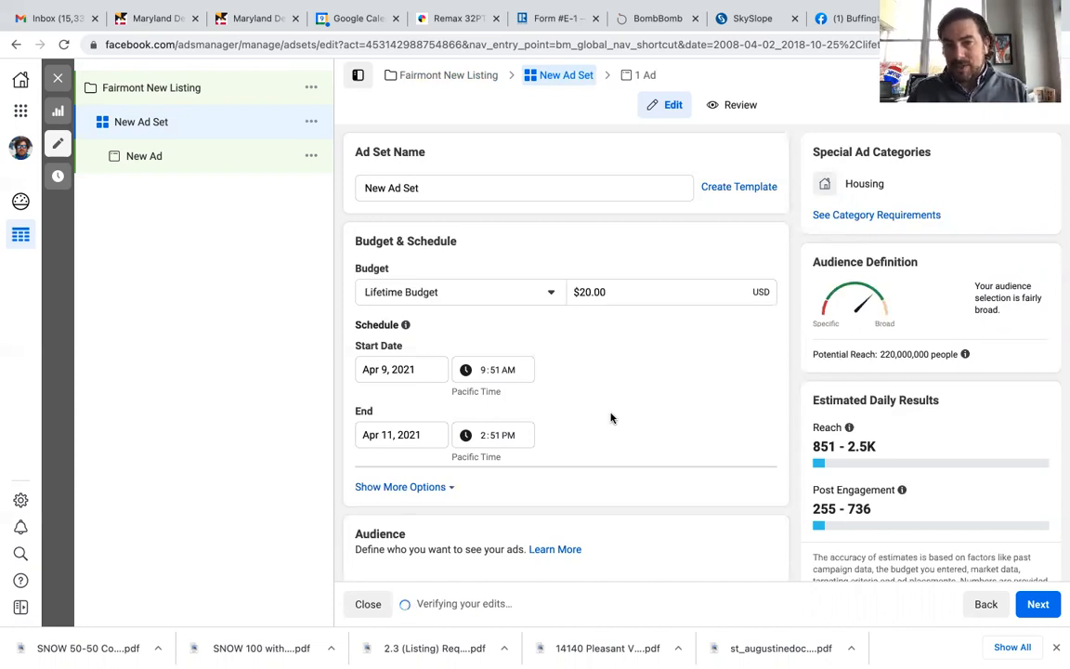
scroll(611, 418, down, 2)
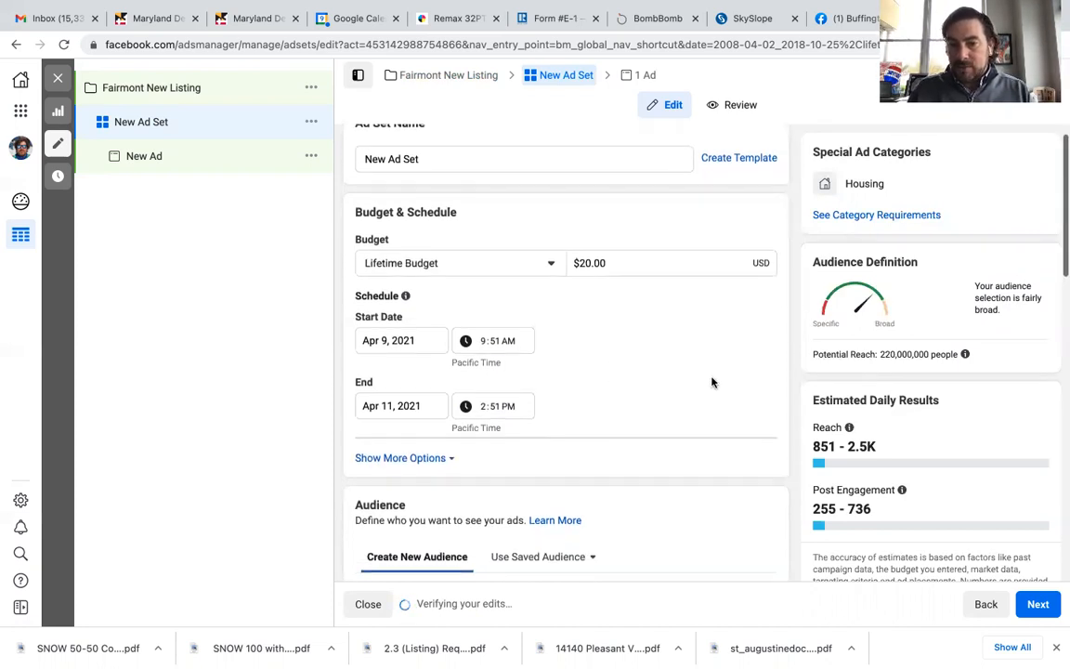
scroll(711, 381, down, 2)
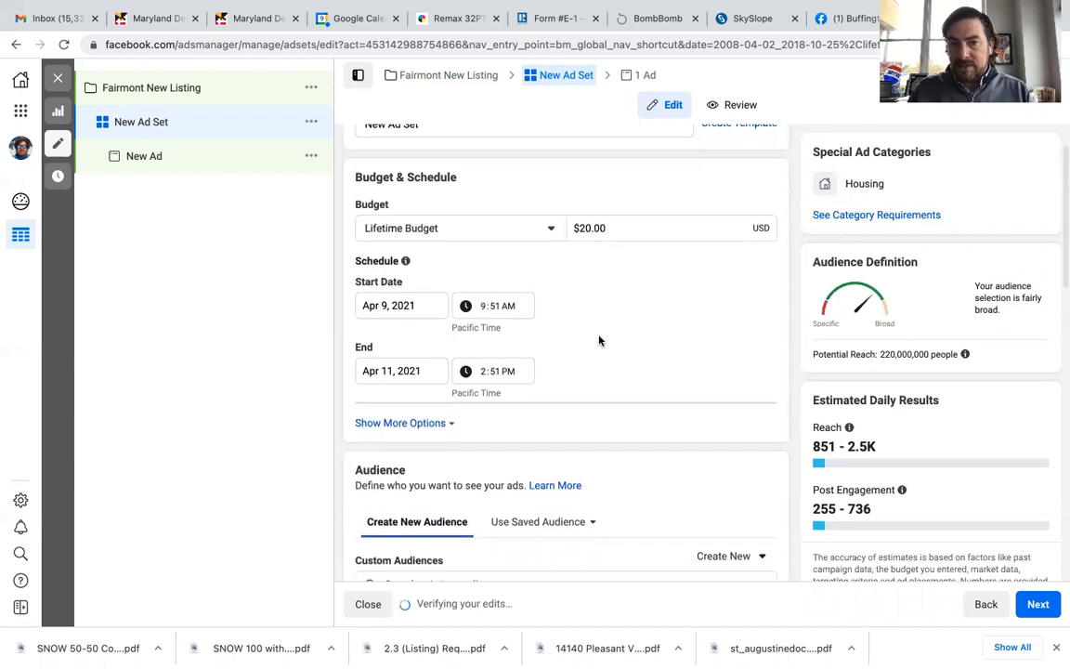
scroll(650, 396, down, 5)
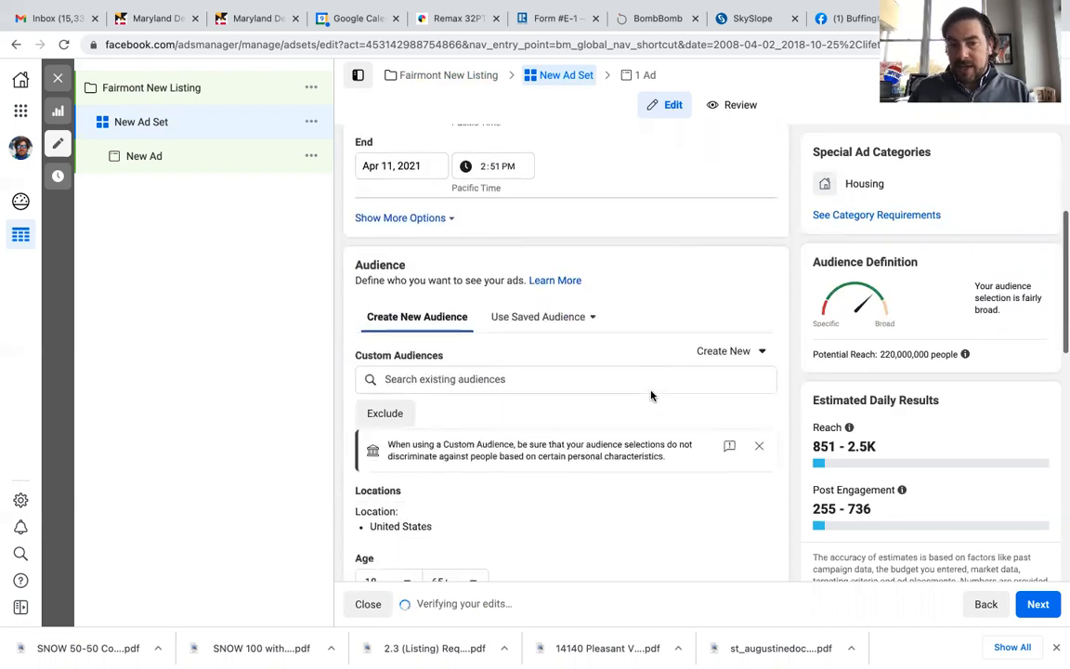
scroll(651, 395, up, 1)
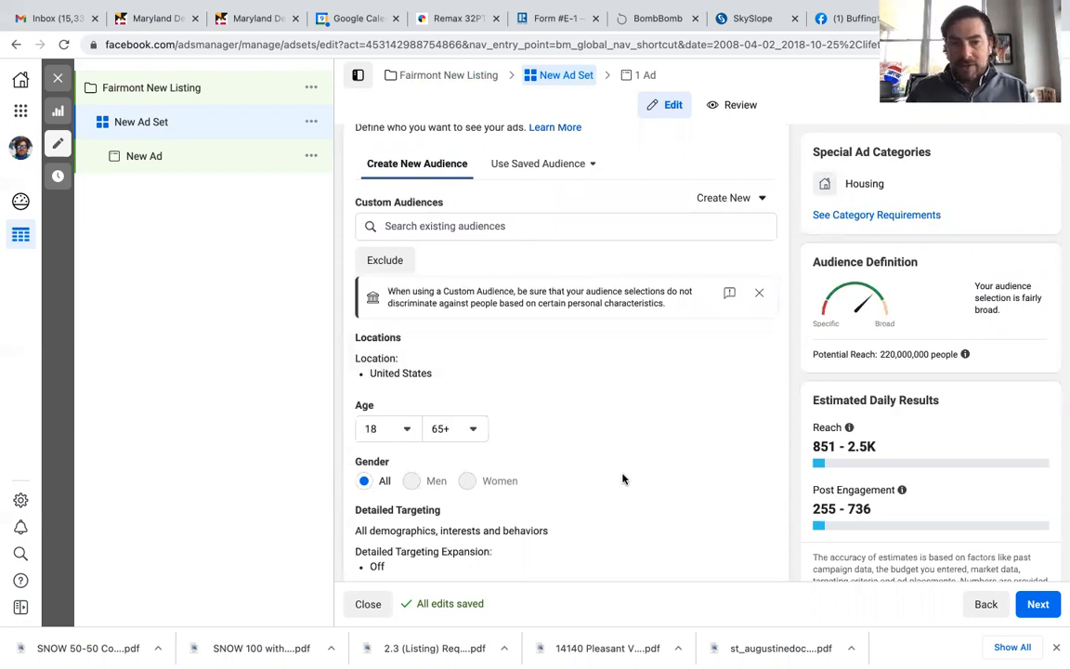
scroll(622, 479, up, 1)
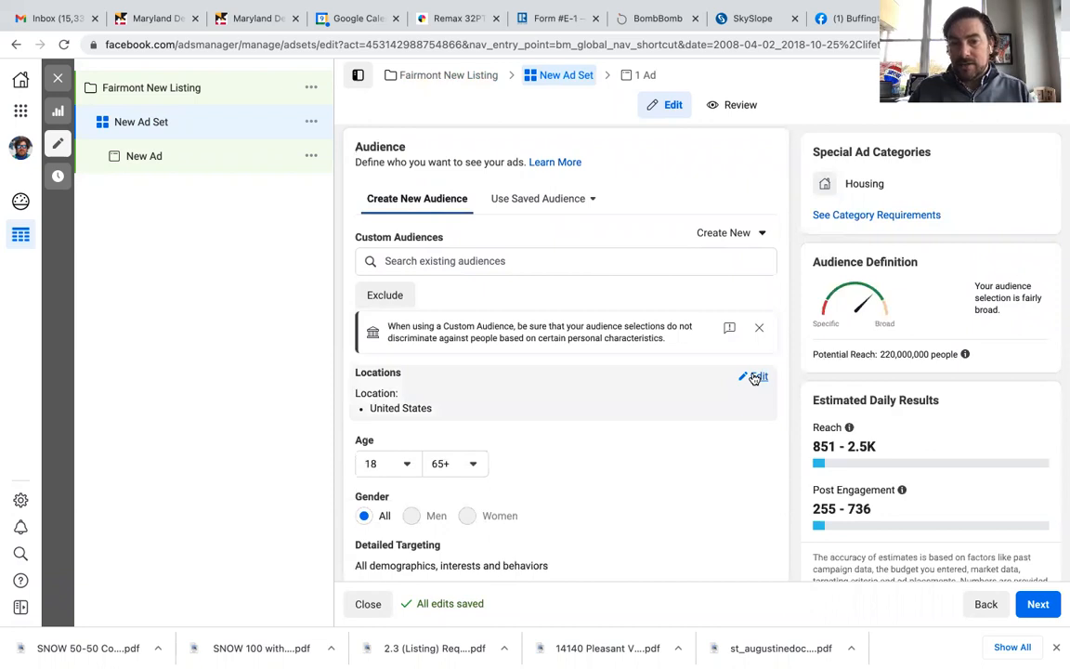
Step: Edit the audience locations and replace United States with Bethesda, Maryland
click(754, 378)
scroll(537, 432, down, 1)
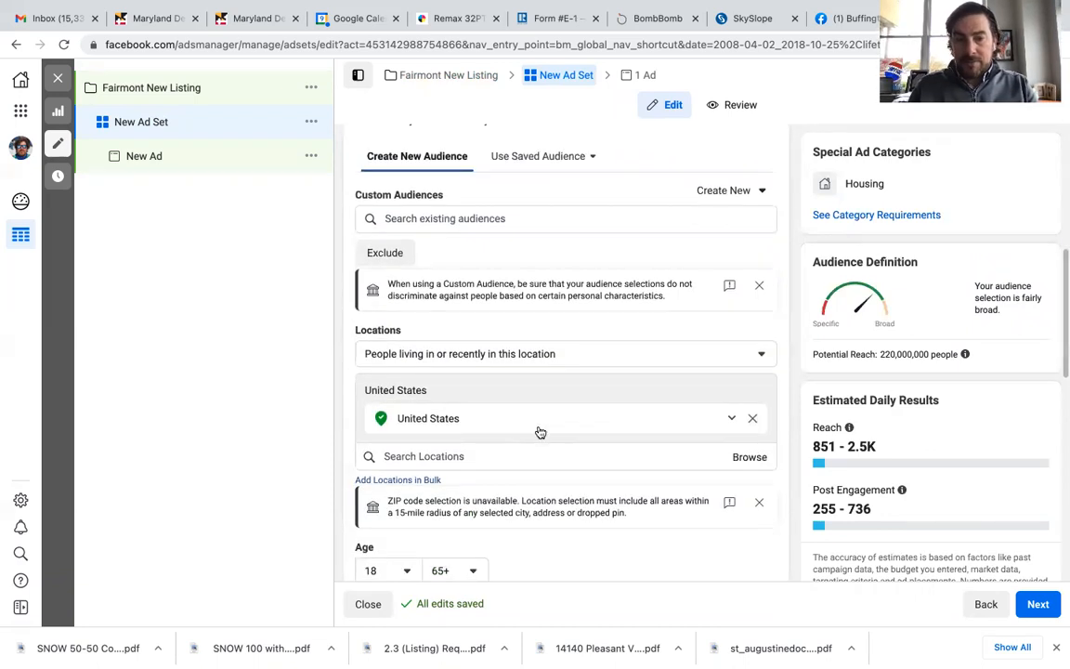
click(503, 455)
text(bethesda)
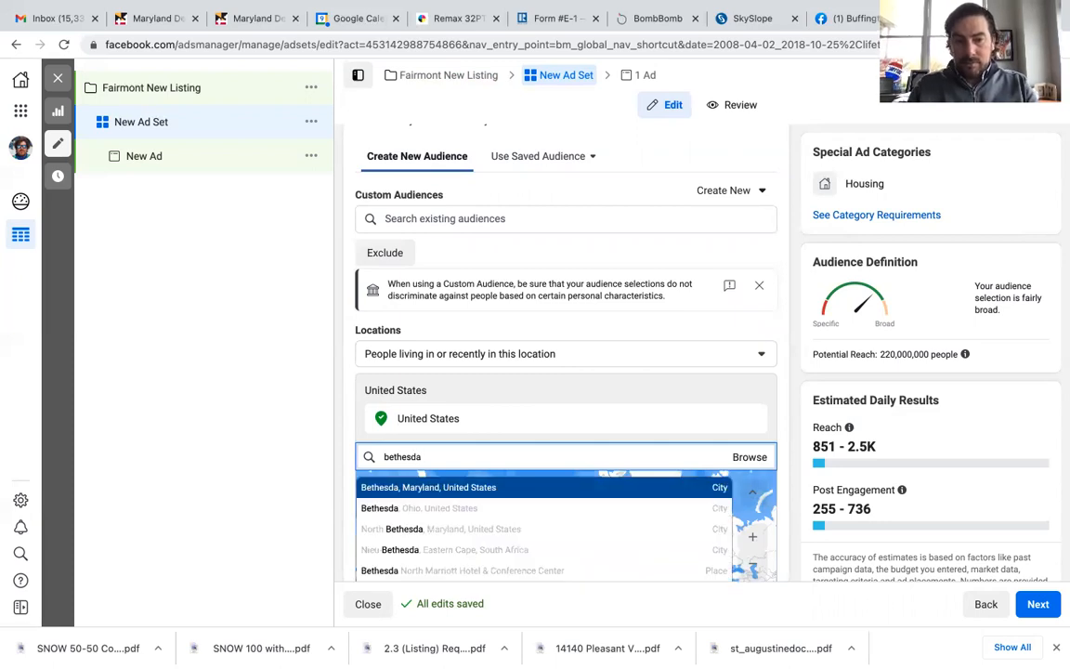
click(475, 488)
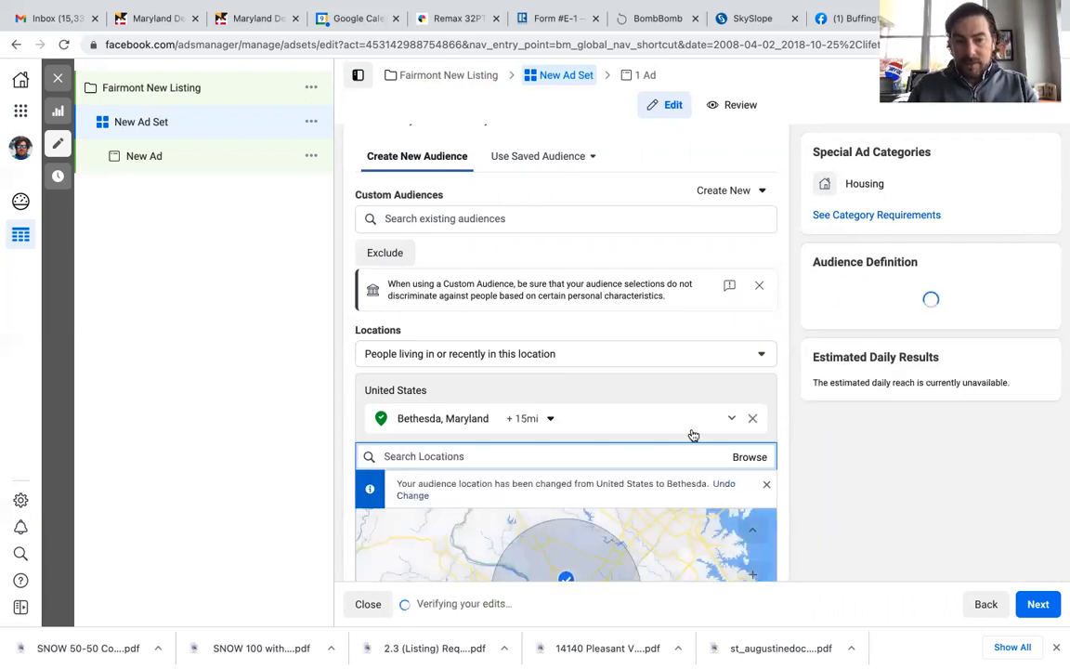
Step: Drop a location pin at 39.1112, -77.1132 on the map and remove the Bethesda, Maryland location
scroll(692, 434, down, 5)
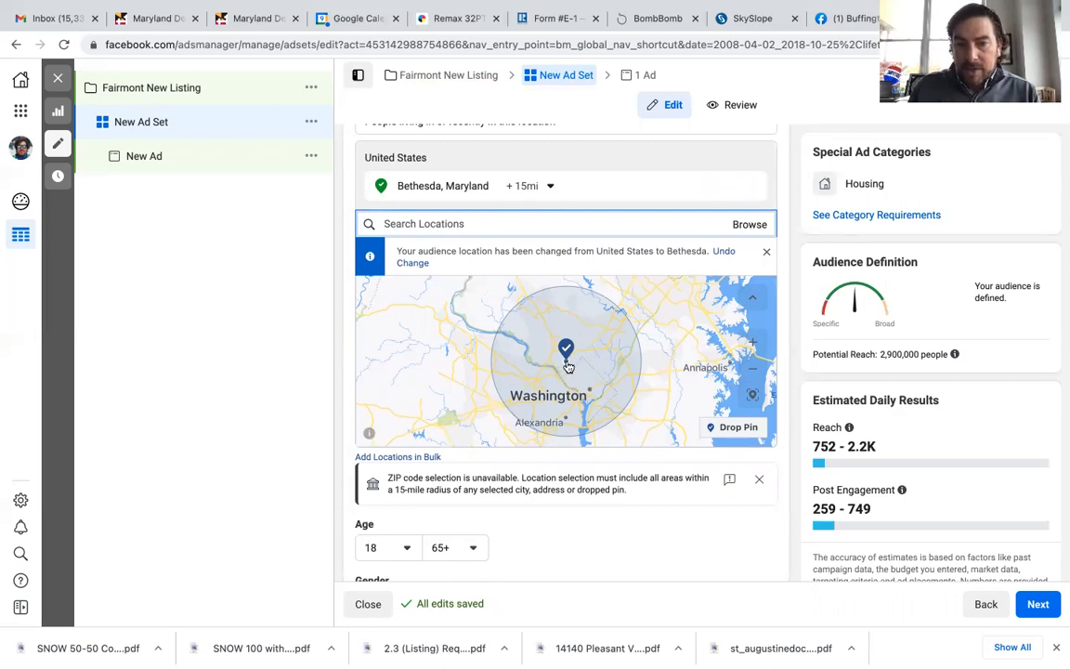
mouse_move(685, 335)
mouse_down()
mouse_move(690, 350)
mouse_move(698, 338)
mouse_up()
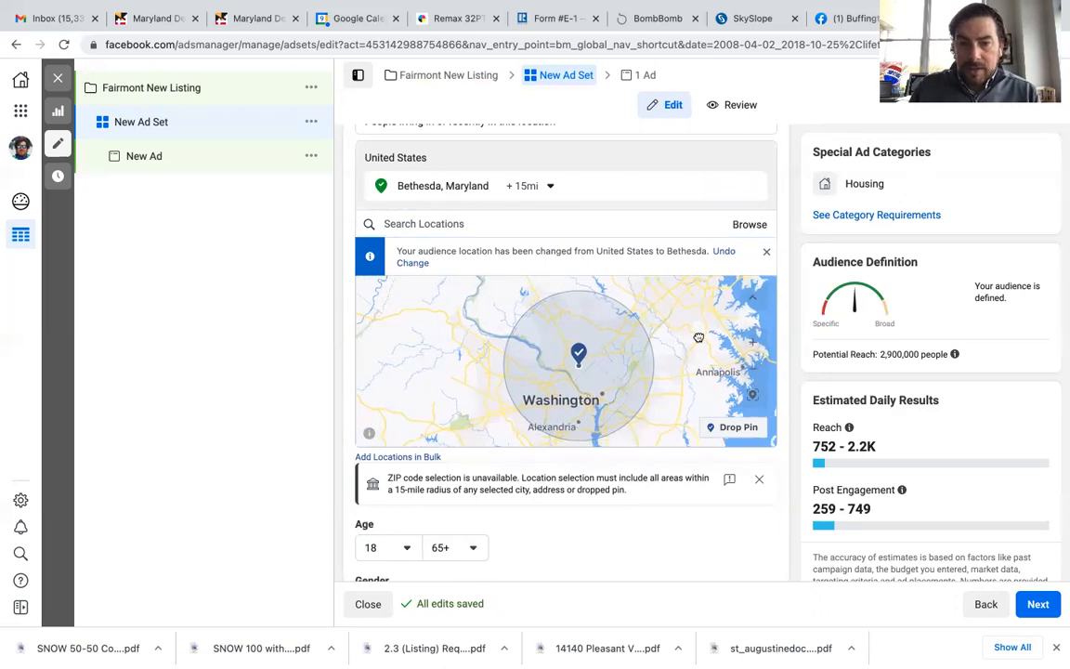
drag(699, 338, 661, 361)
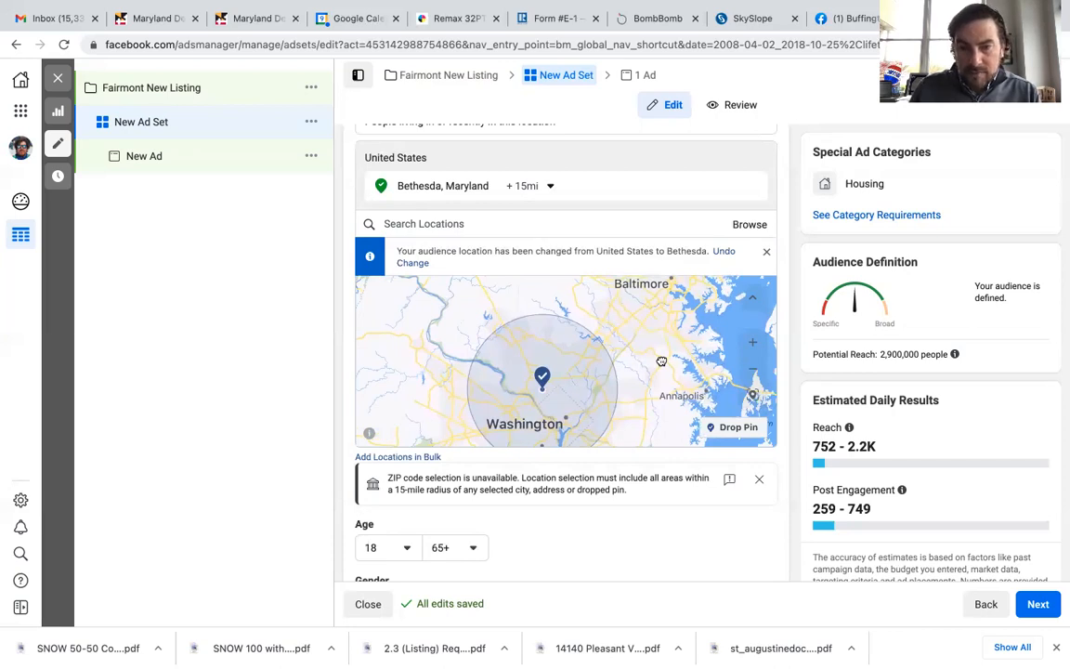
drag(613, 338, 608, 324)
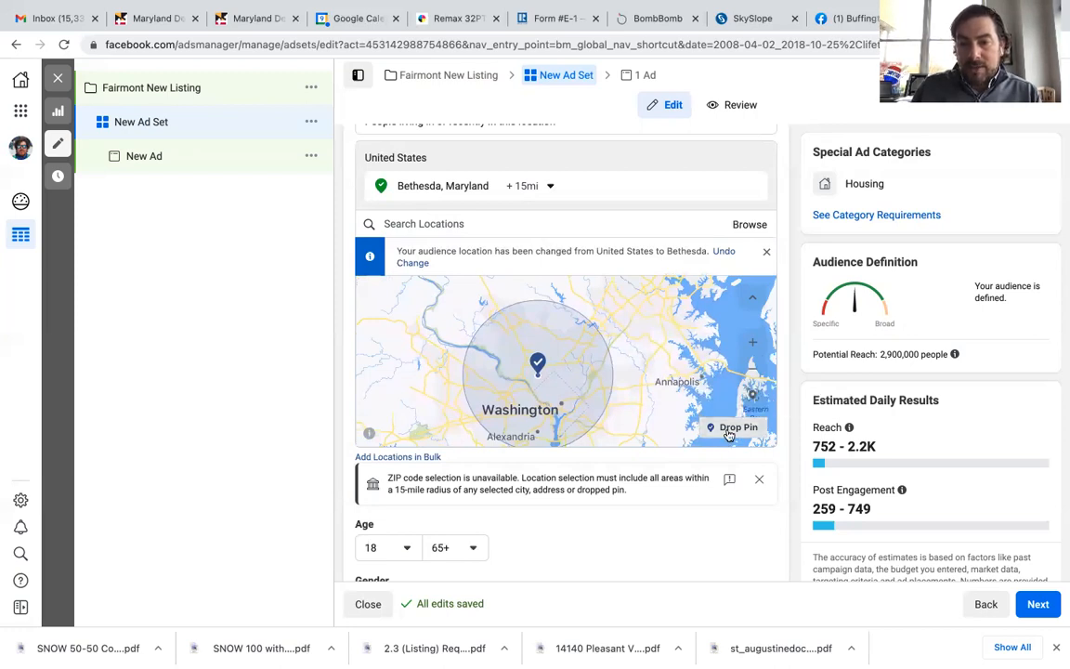
drag(716, 425, 532, 327)
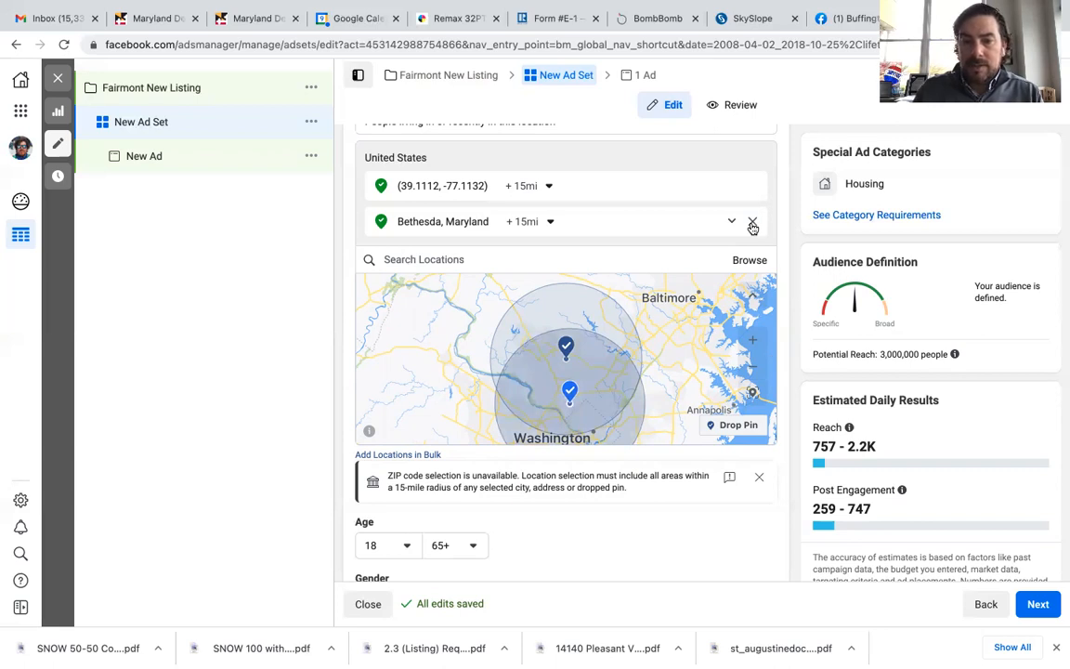
click(752, 225)
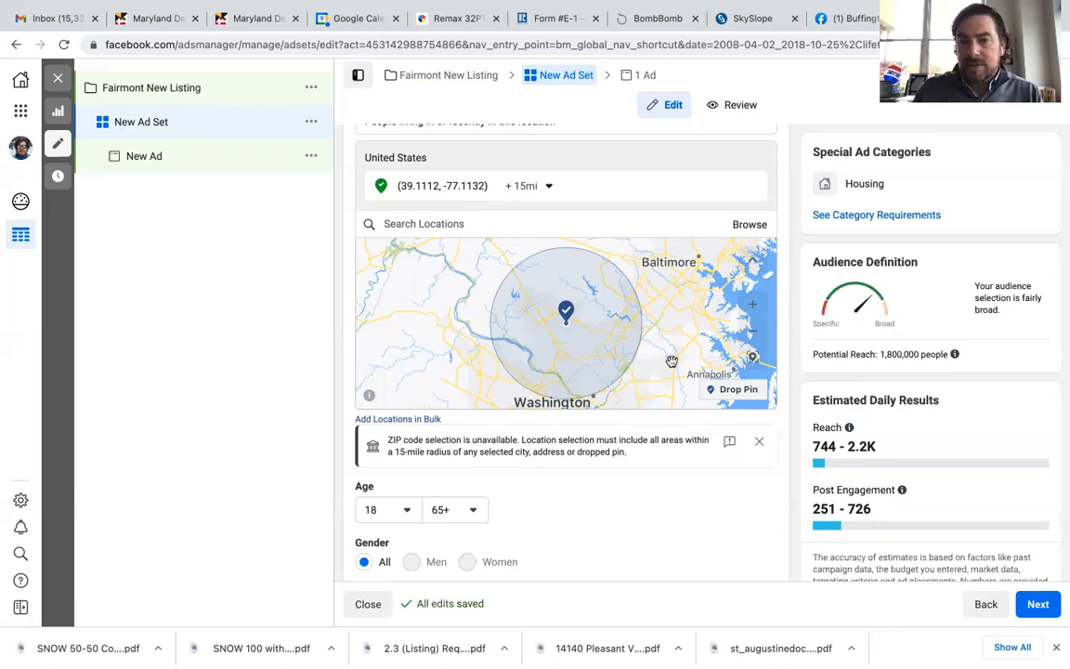
Step: Switch to Manual Placements and untick the Instagram and Audience Network platforms
scroll(794, 460, down, 2)
scroll(794, 460, down, 3)
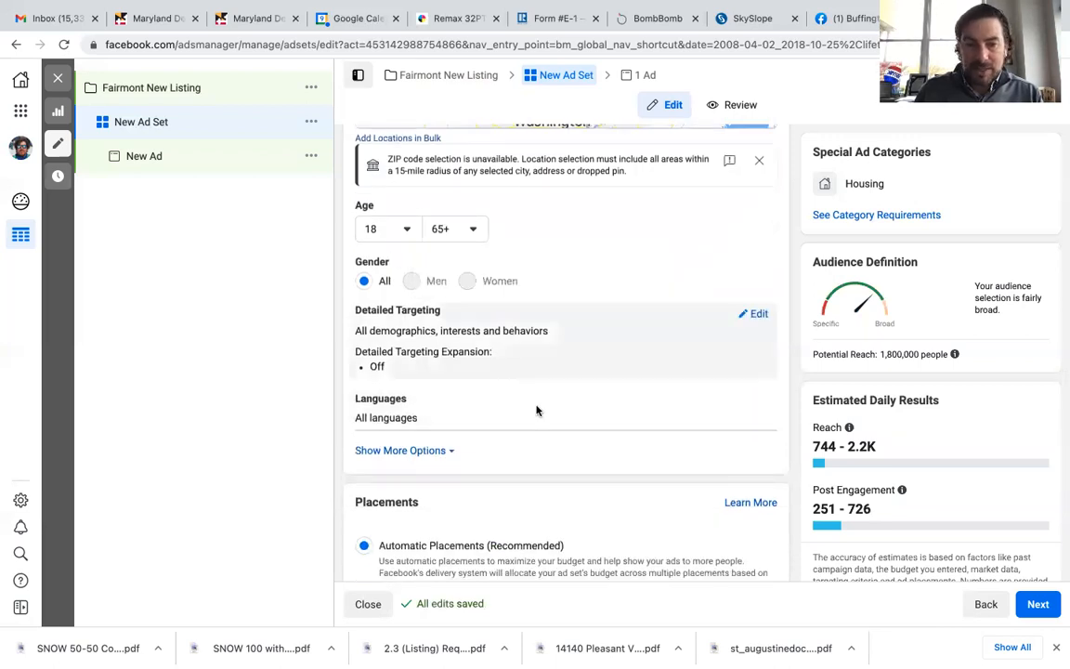
scroll(795, 500, down, 4)
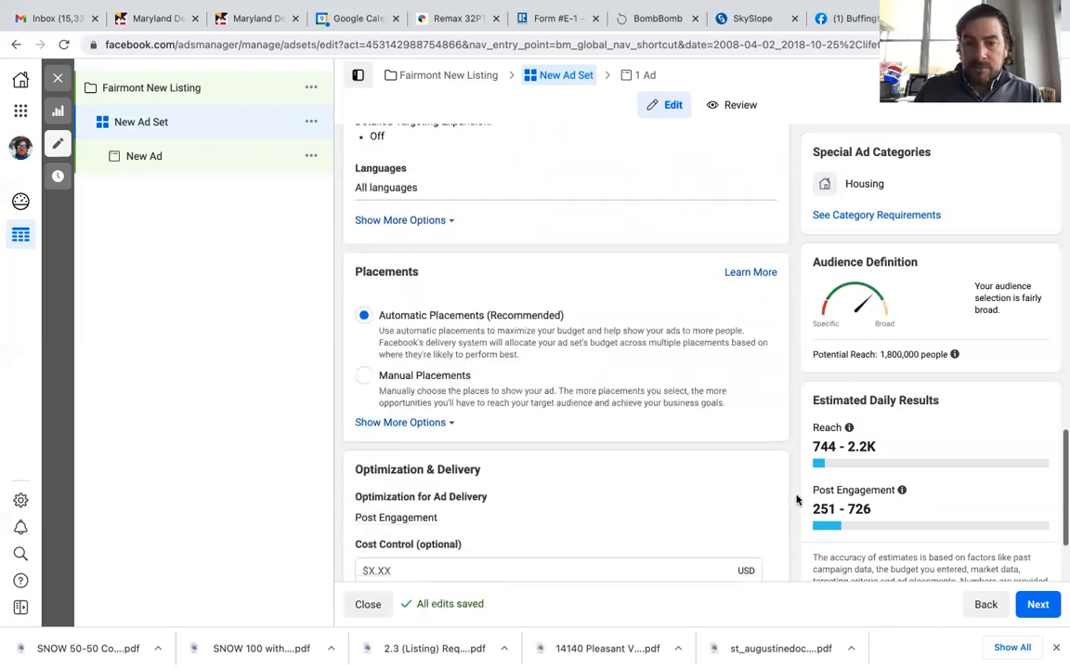
click(363, 371)
scroll(602, 353, down, 1)
scroll(602, 353, down, 3)
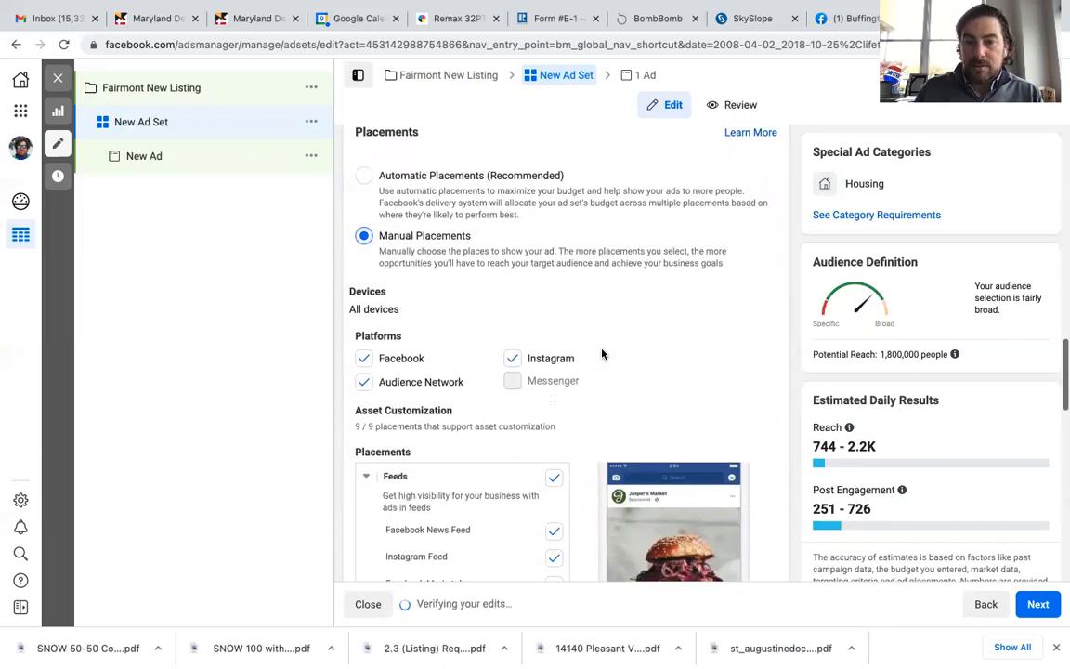
click(511, 361)
click(364, 384)
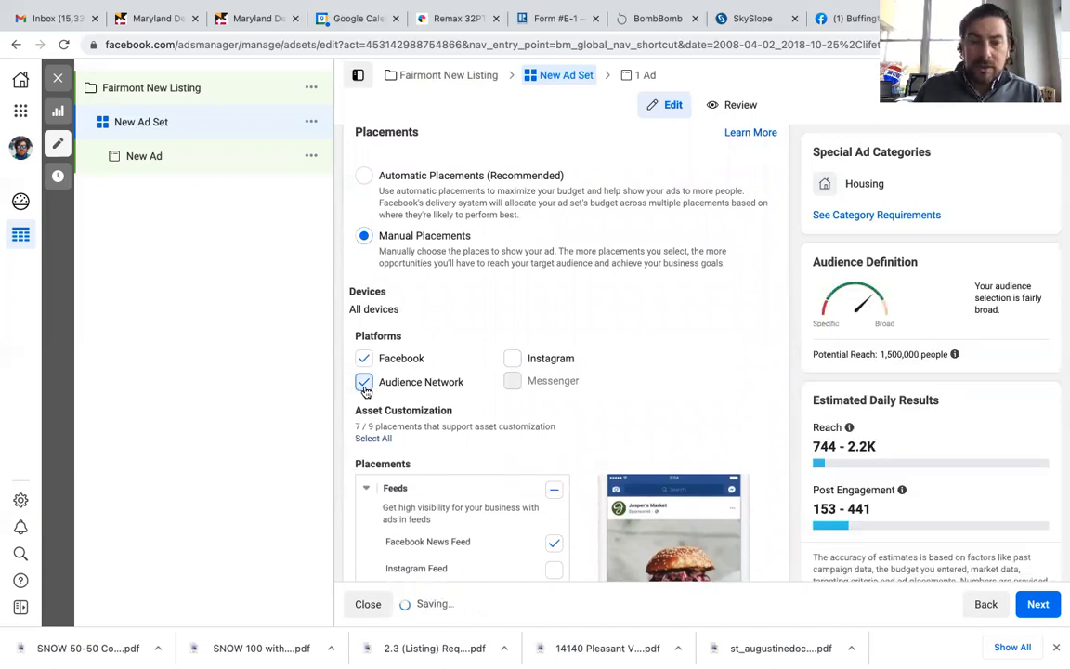
Step: Untick the Facebook Marketplace, Video Feeds, In-Stream, Search and In-Article placements, keeping only Facebook News Feed
scroll(592, 391, down, 5)
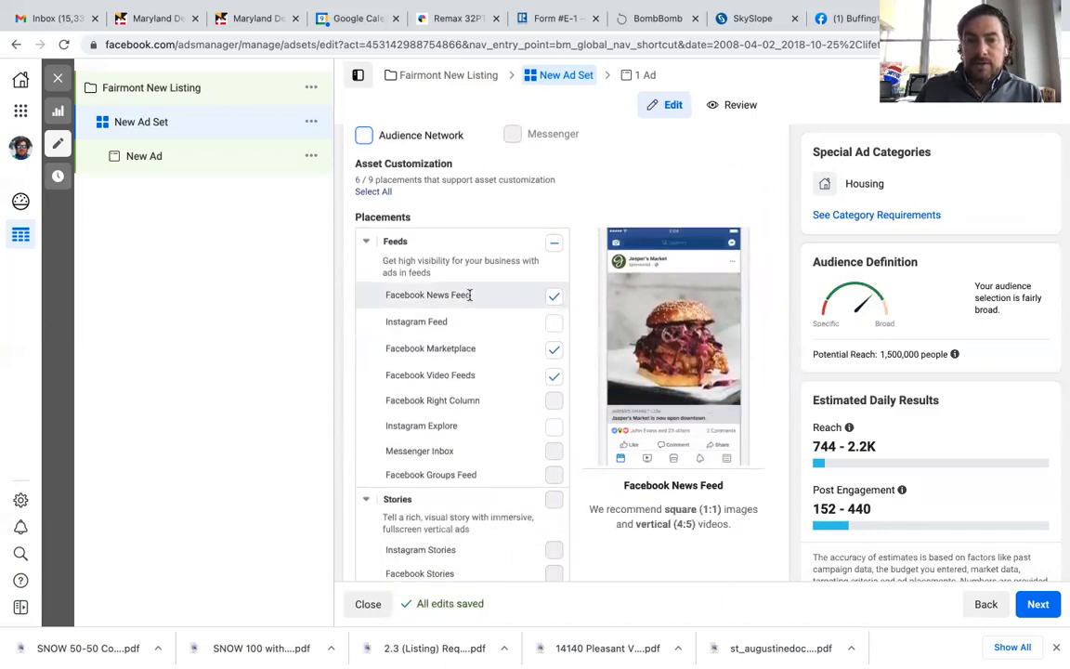
click(553, 349)
click(553, 375)
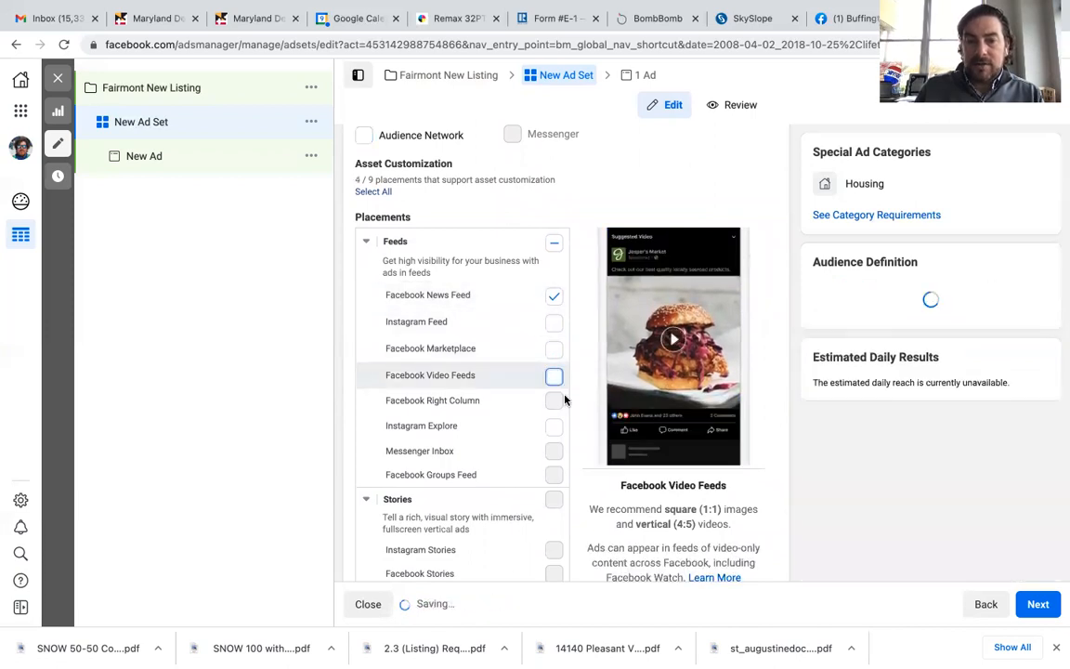
scroll(566, 421, down, 3)
scroll(567, 419, down, 3)
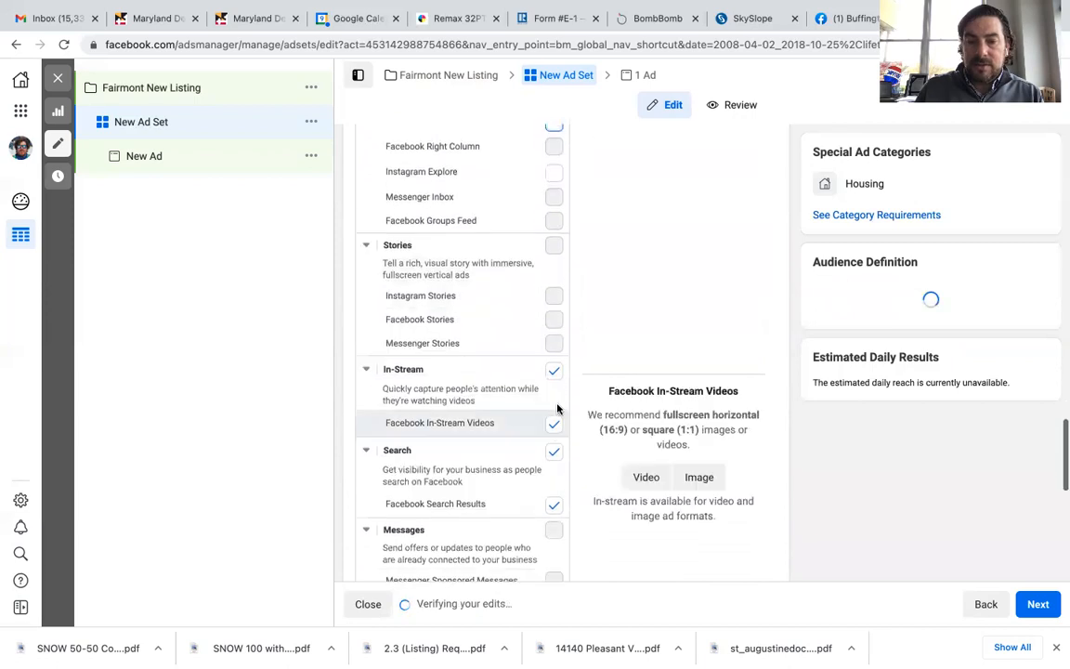
click(554, 370)
click(554, 451)
scroll(576, 501, down, 5)
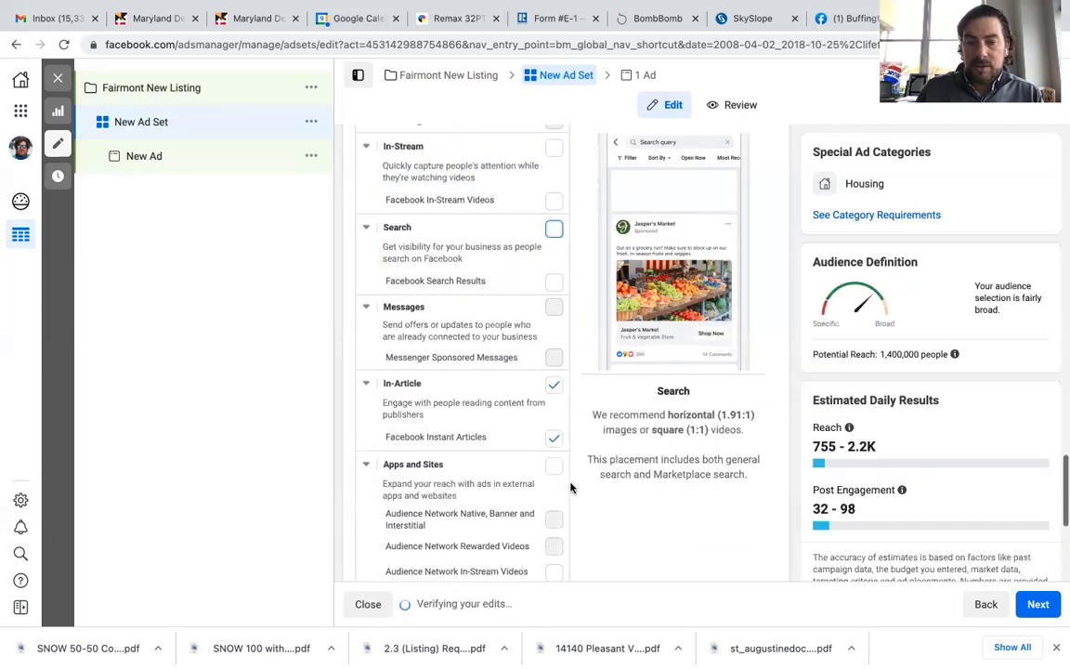
click(553, 384)
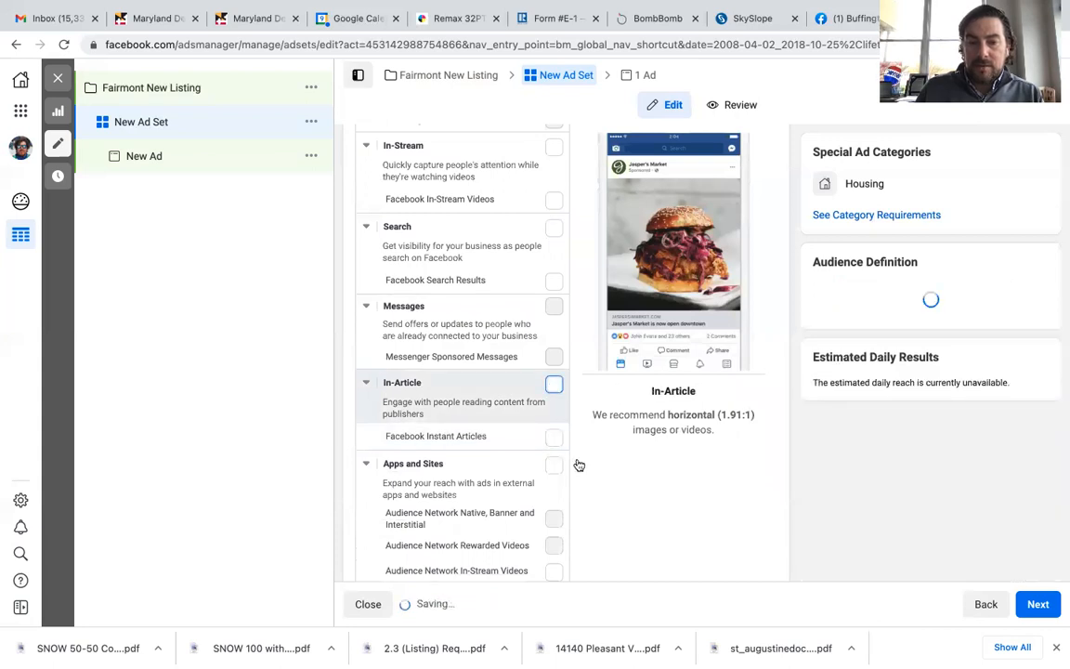
Step: Continue from the ad set to the ad settings
scroll(577, 459, down, 5)
scroll(578, 465, up, 6)
scroll(578, 462, up, 5)
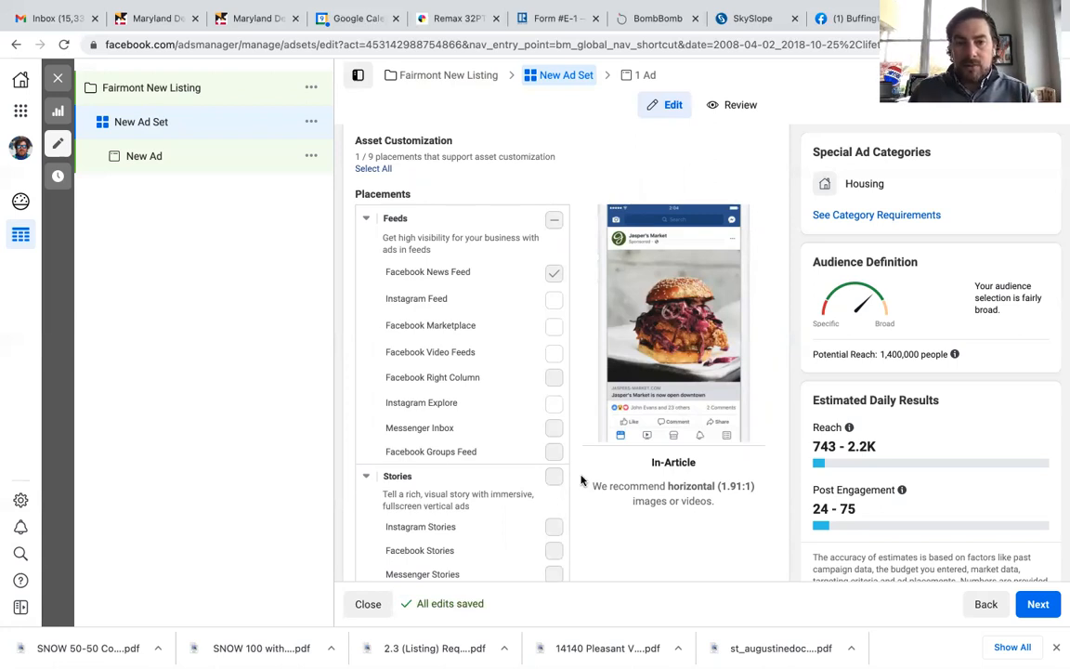
scroll(580, 480, down, 5)
scroll(580, 480, down, 4)
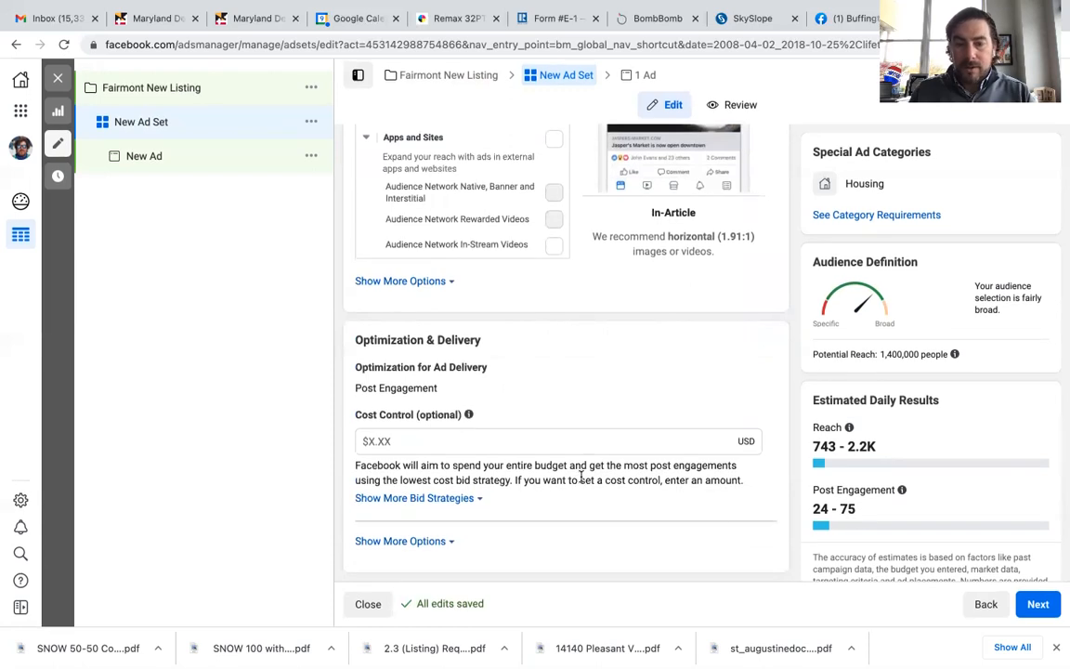
click(1038, 603)
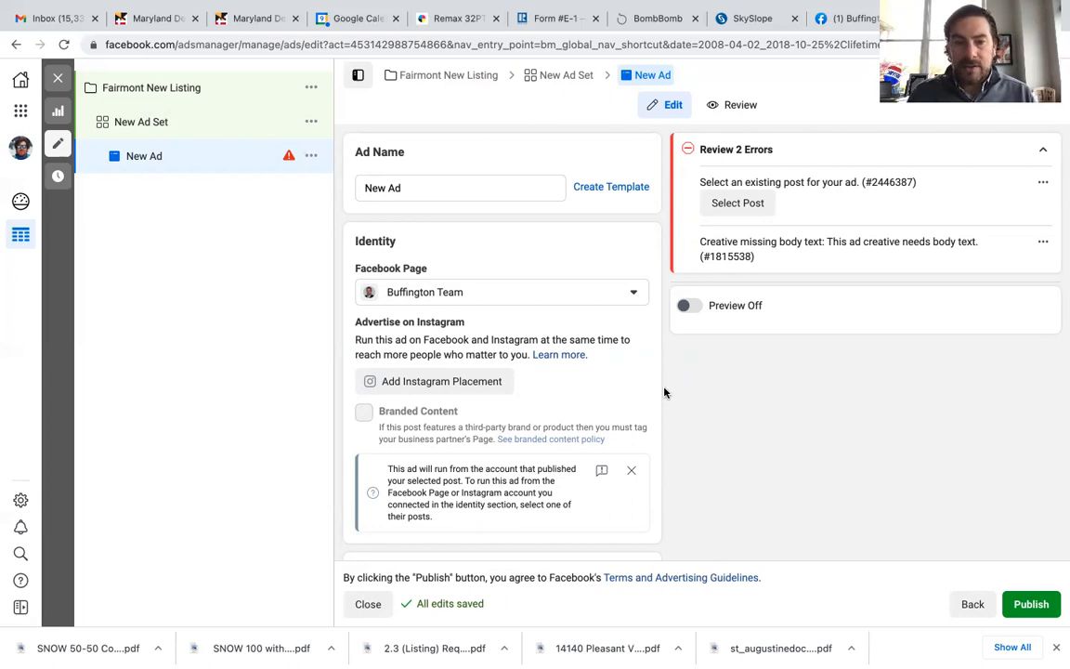
Step: Select the Apr 8, 2021 "Renovated corner unit condo" Facebook post as the ad's existing post
scroll(663, 391, down, 1)
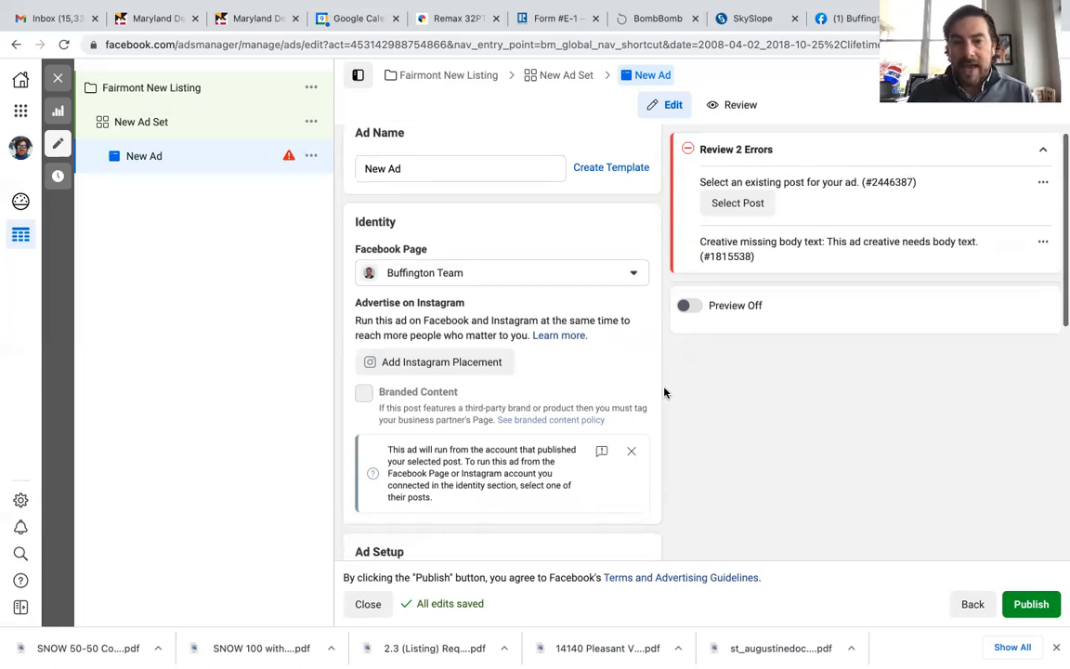
click(842, 16)
scroll(778, 409, down, 4)
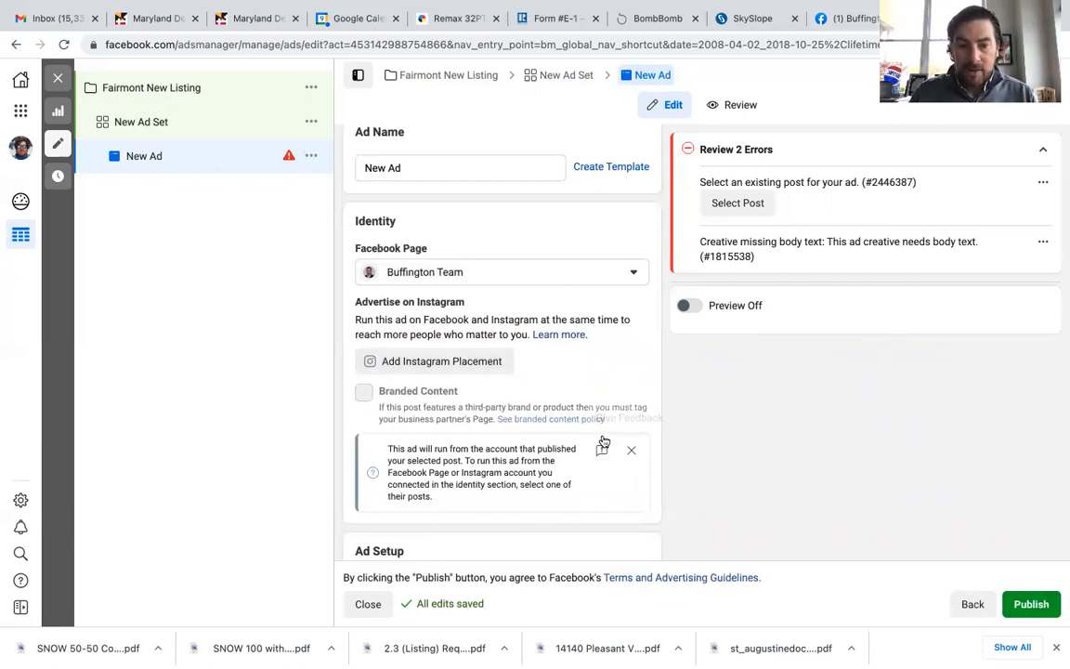
scroll(604, 441, down, 3)
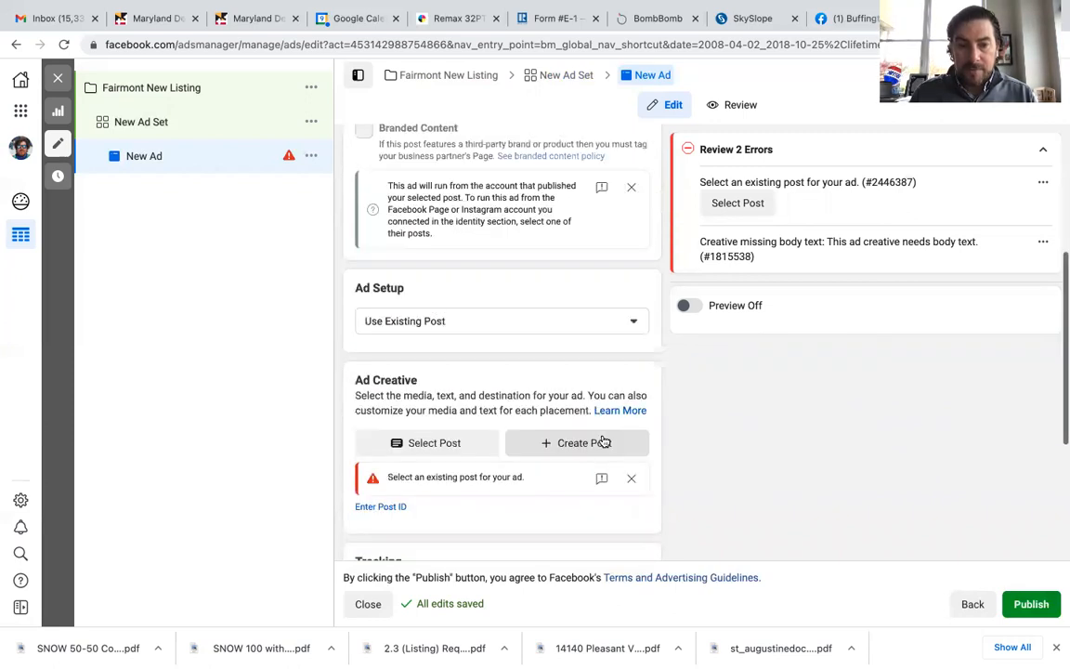
click(395, 455)
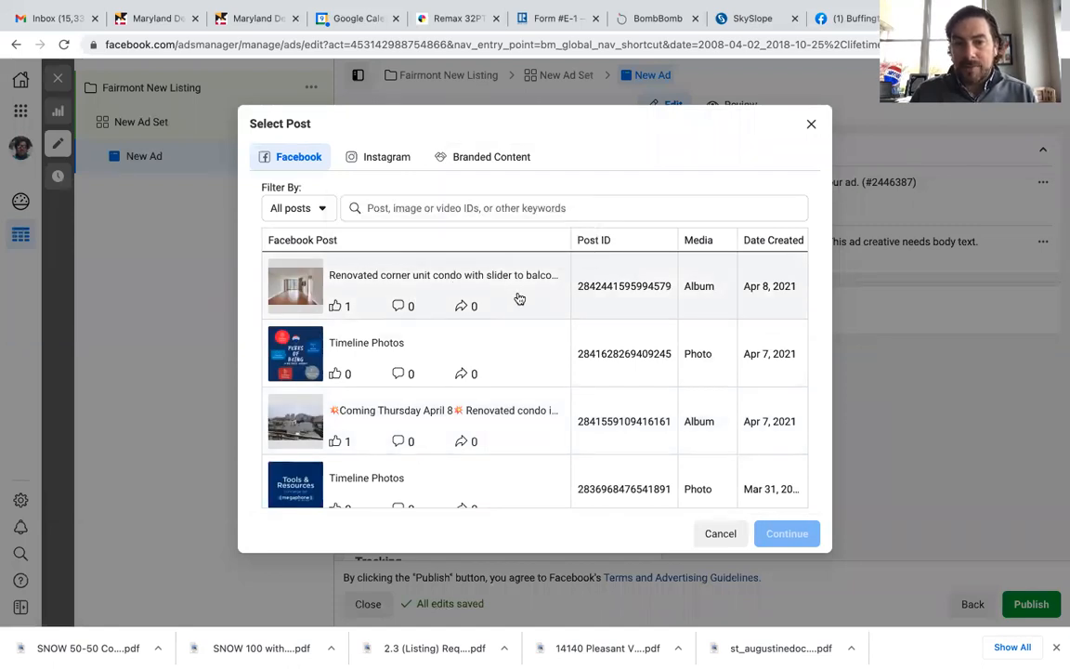
click(519, 298)
click(788, 533)
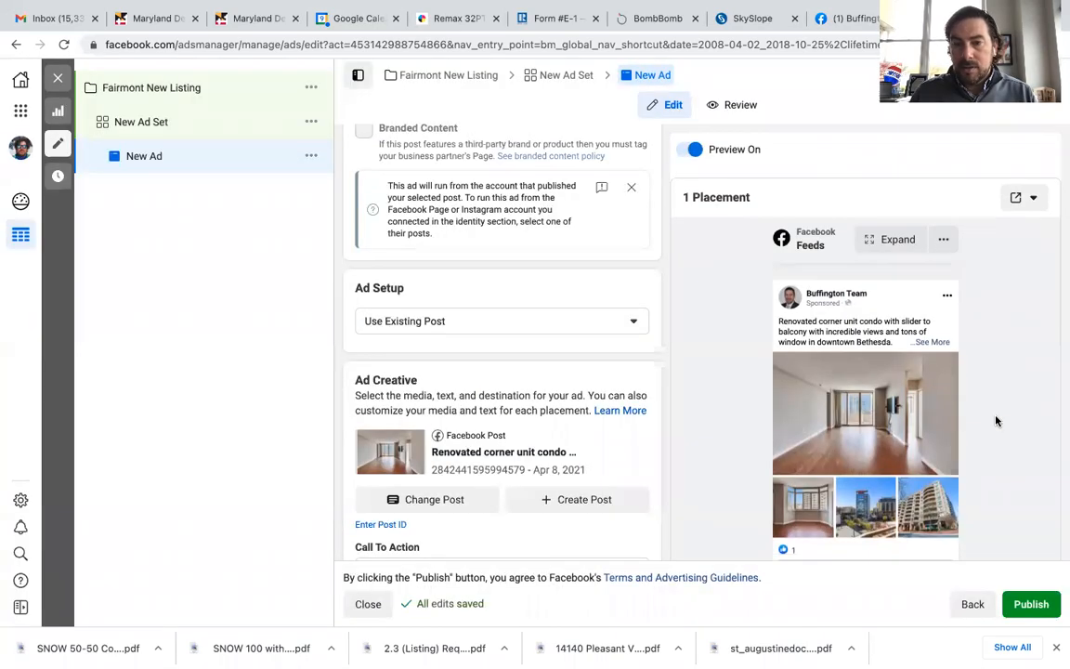
Step: Publish the ad and refresh the ads table data
scroll(996, 420, down, 1)
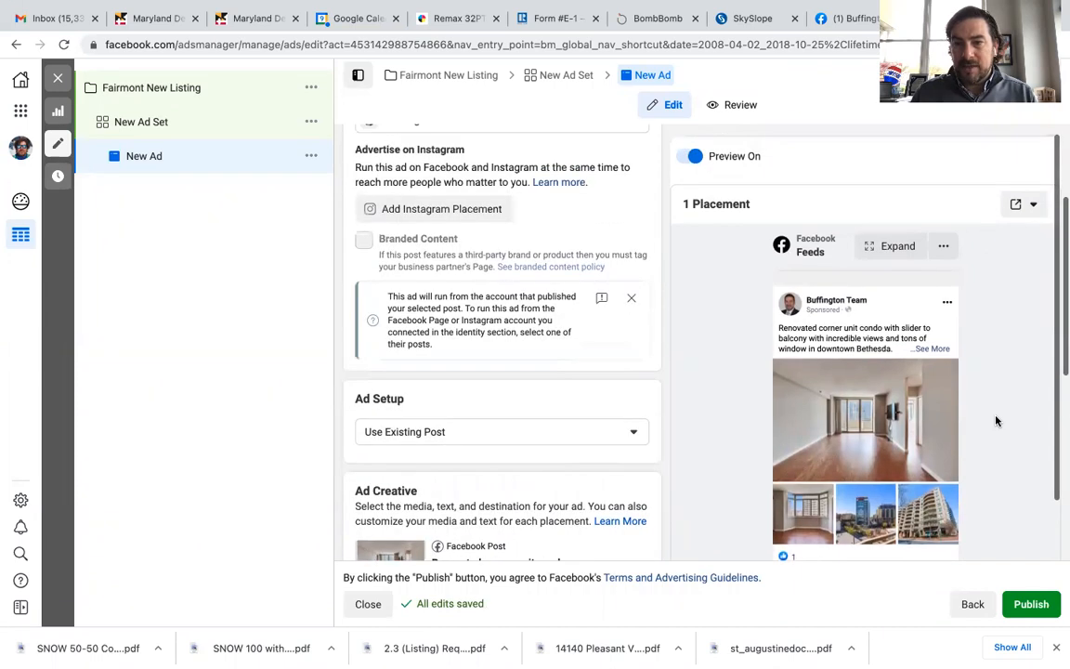
scroll(996, 421, down, 2)
scroll(995, 421, down, 5)
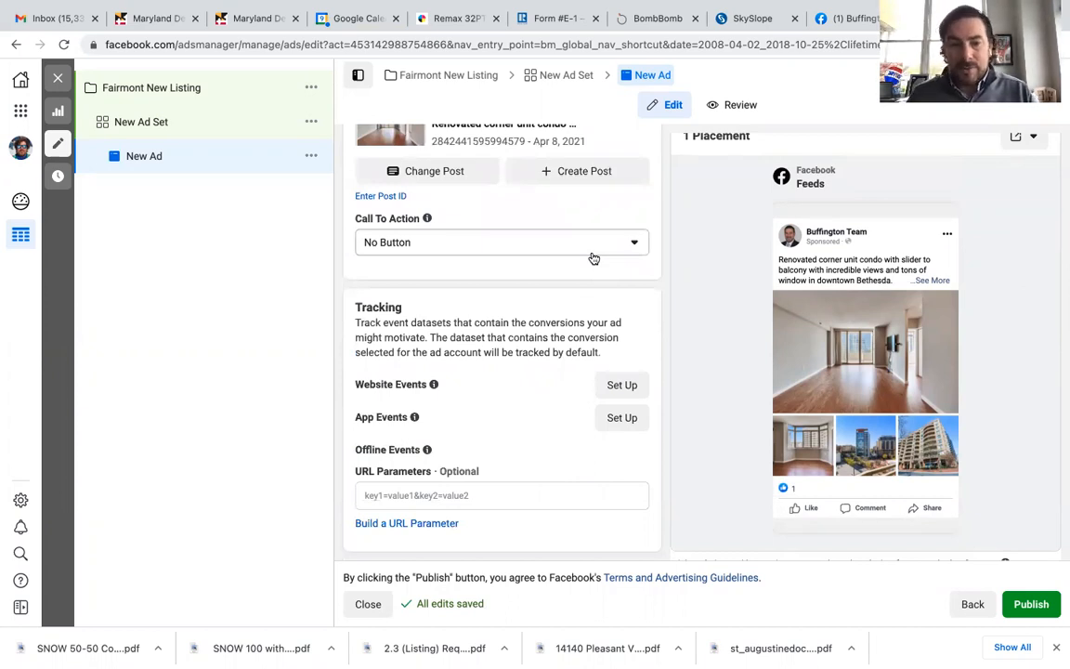
scroll(594, 258, up, 5)
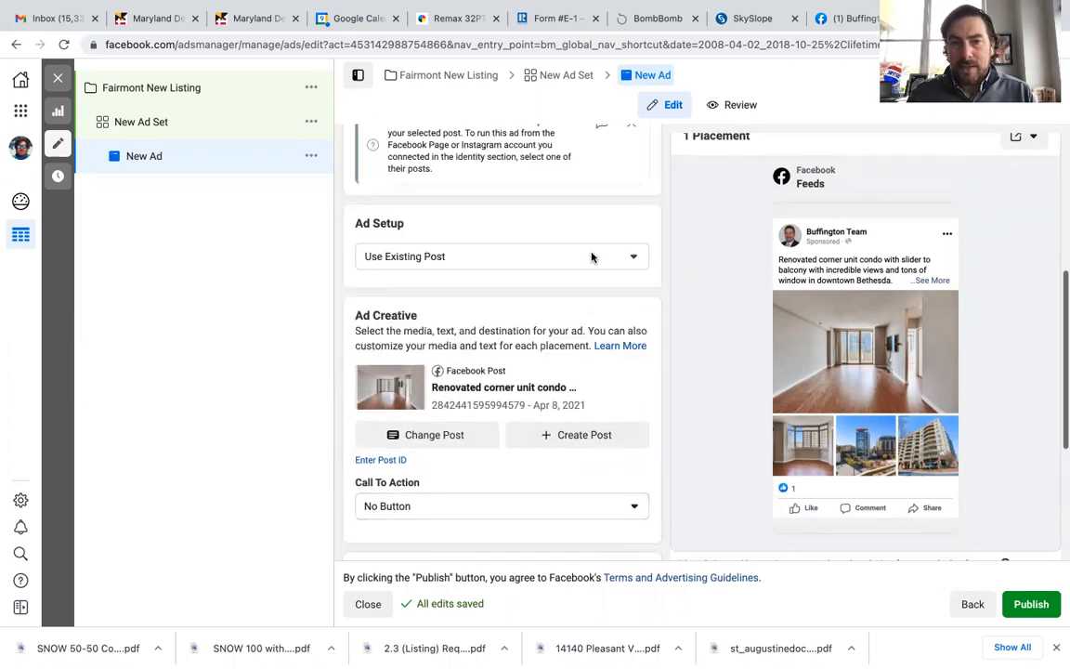
scroll(695, 401, down, 4)
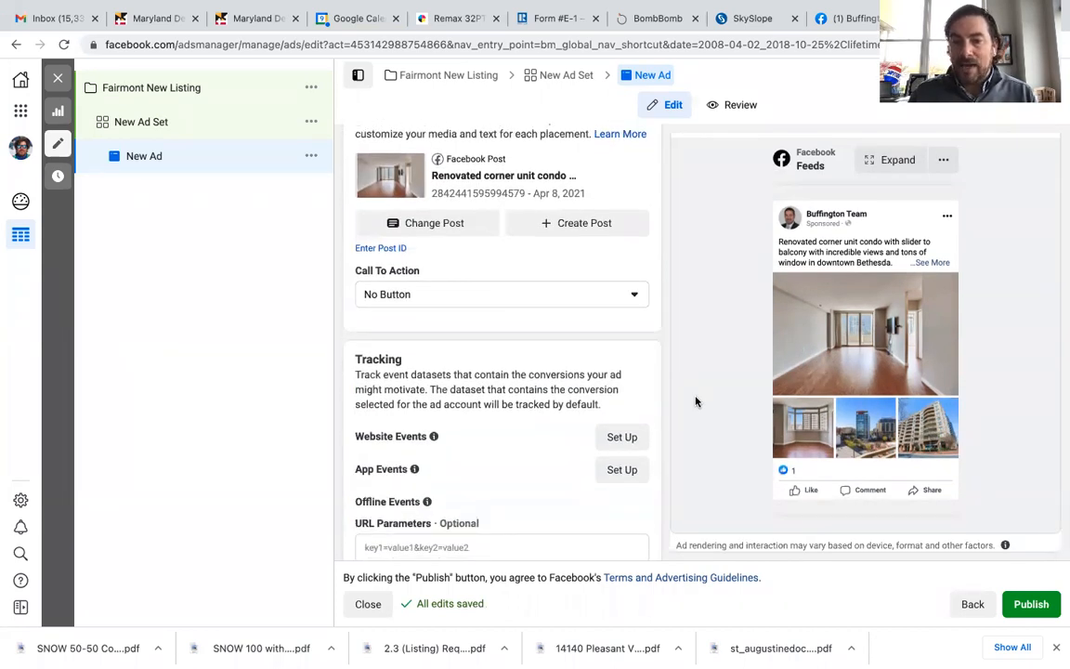
scroll(695, 402, down, 1)
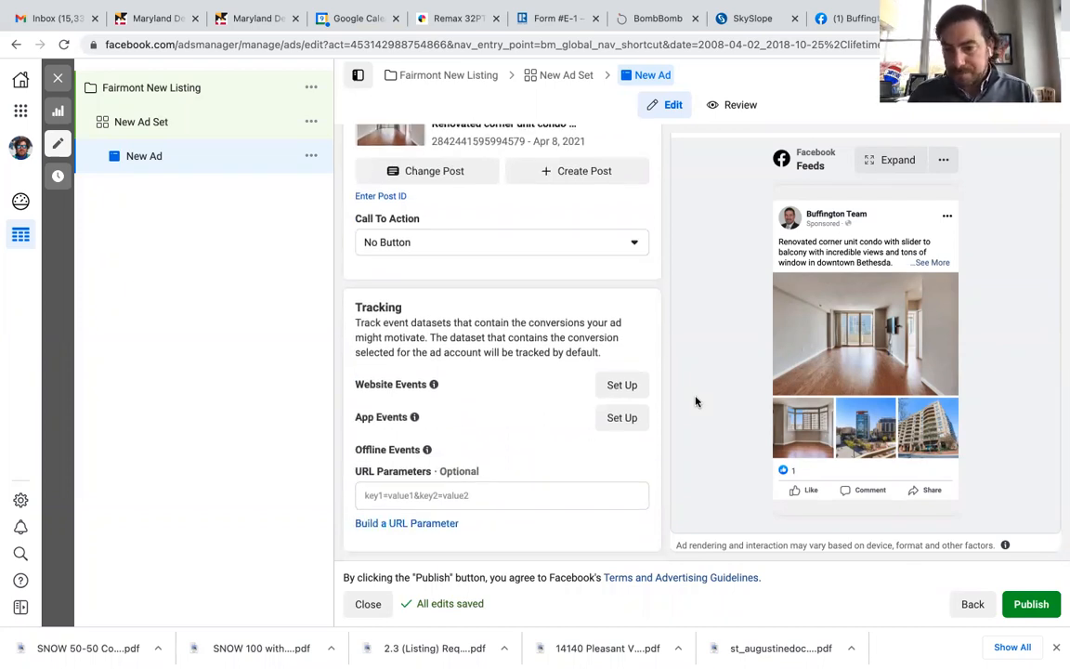
click(1028, 605)
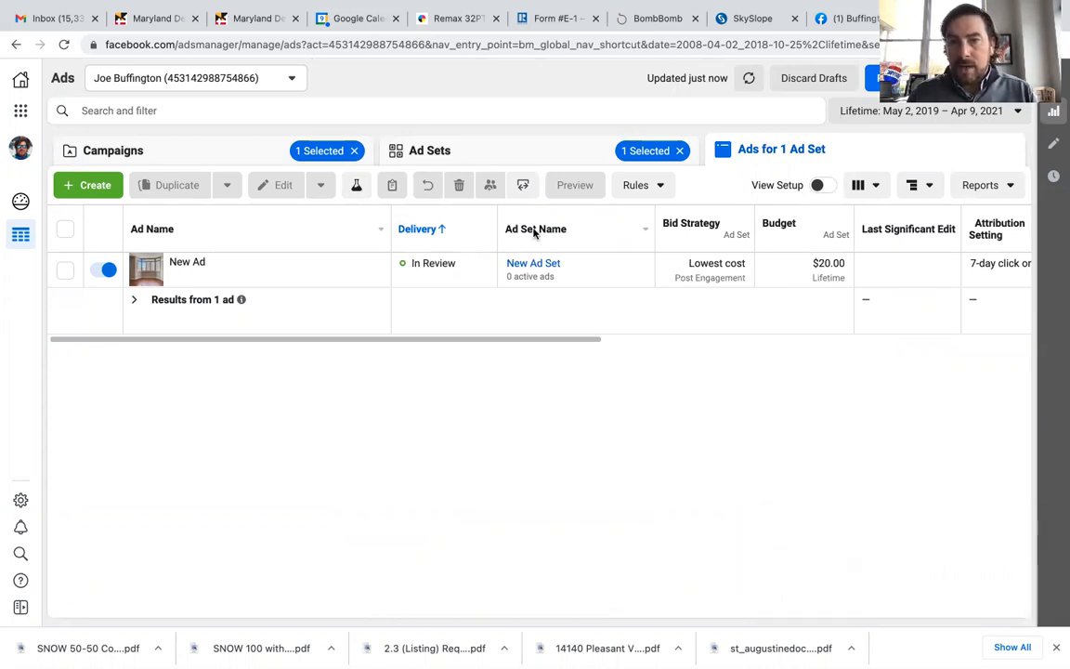
click(749, 84)
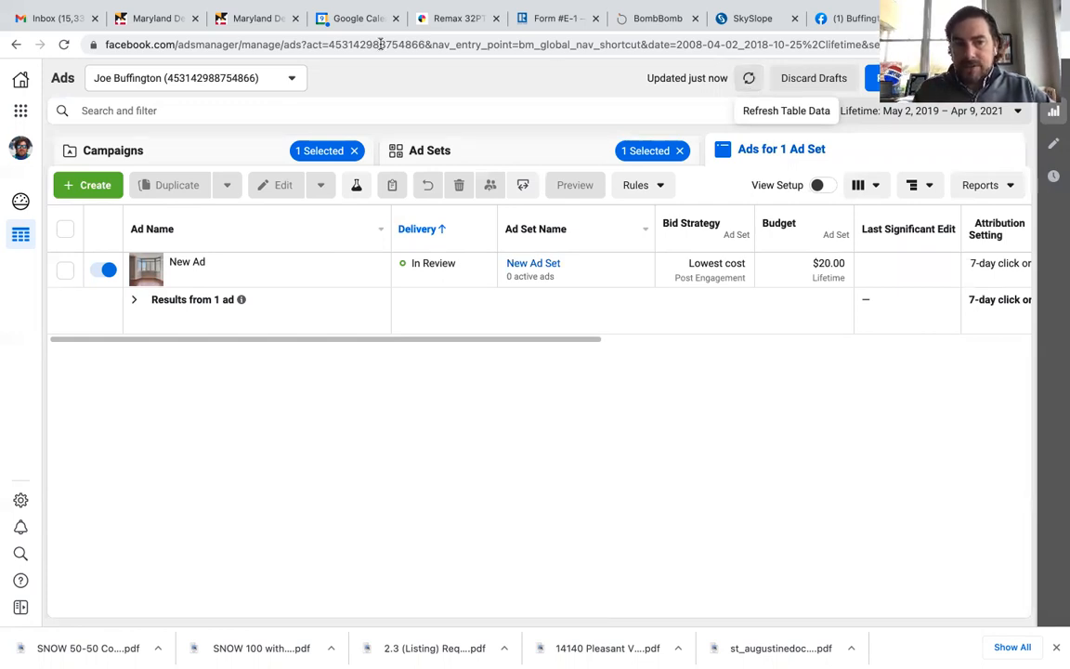
mouse_move(153, 272)
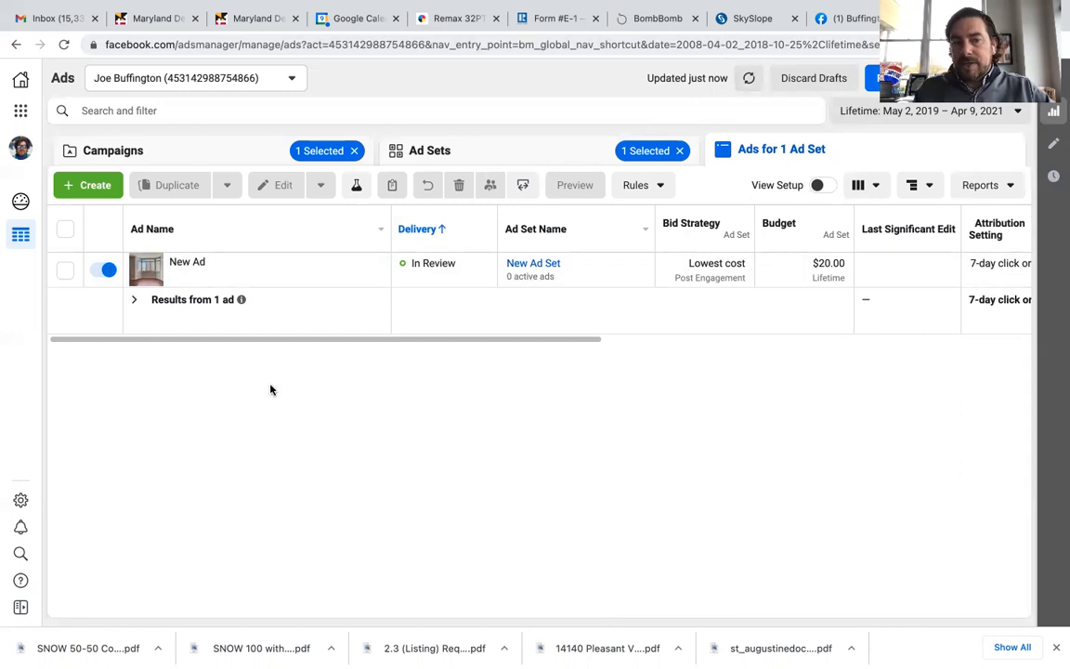